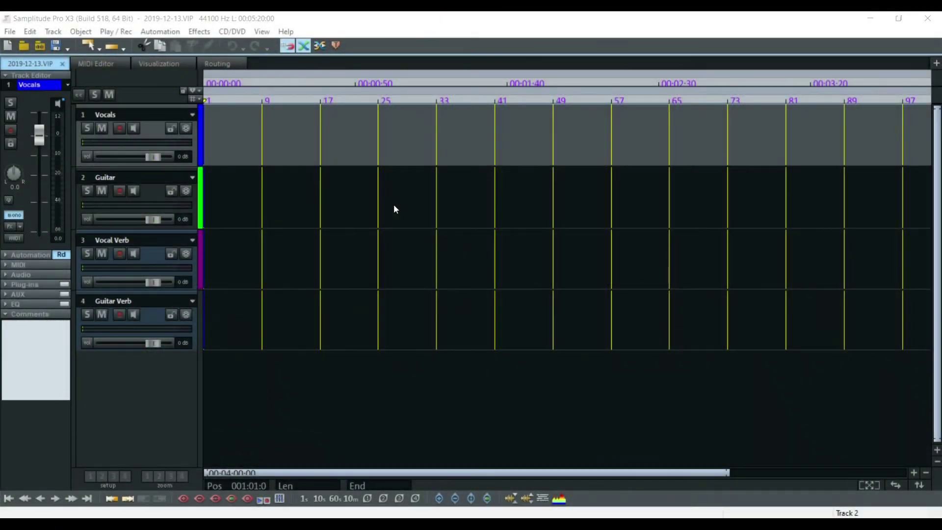
Show the screen annotation drawing toolbar with Ctrl+Shift+2
{"action": "key", "text": "ctrl+shift+2"}
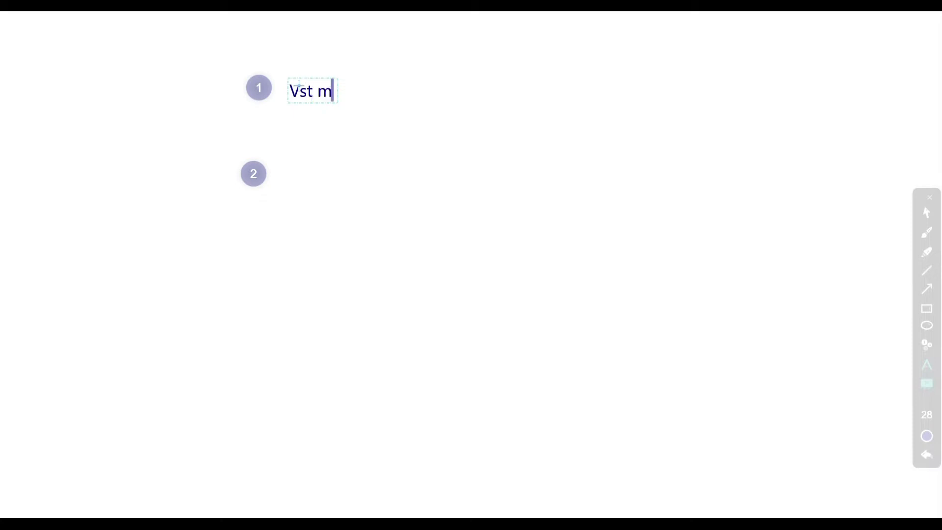
Note VST as an effect plugin like a compressor or reverb, VSTi like a sampled keyboard or Massive
{"action": "key", "text": "BackSpace"}
{"action": "key", "text": "BackSpace"}
{"action": "key", "text": "BackSpace"}
{"action": "key", "text": "BackSpace"}
{"action": "key", "text": "BackSpace"}
{"action": "key", "text": "BackSpace"}
{"action": "type", "text": "refers to a"}
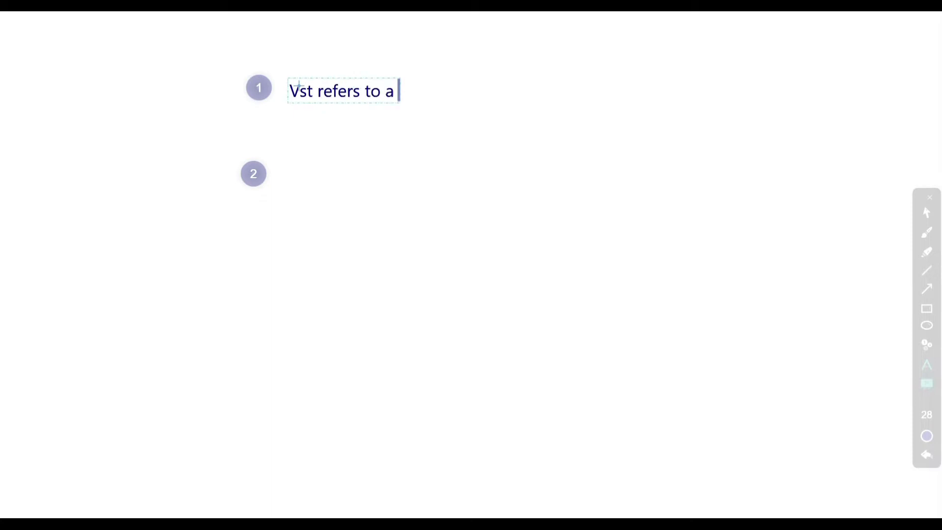
{"action": "type", "text": "n effect plugin like"}
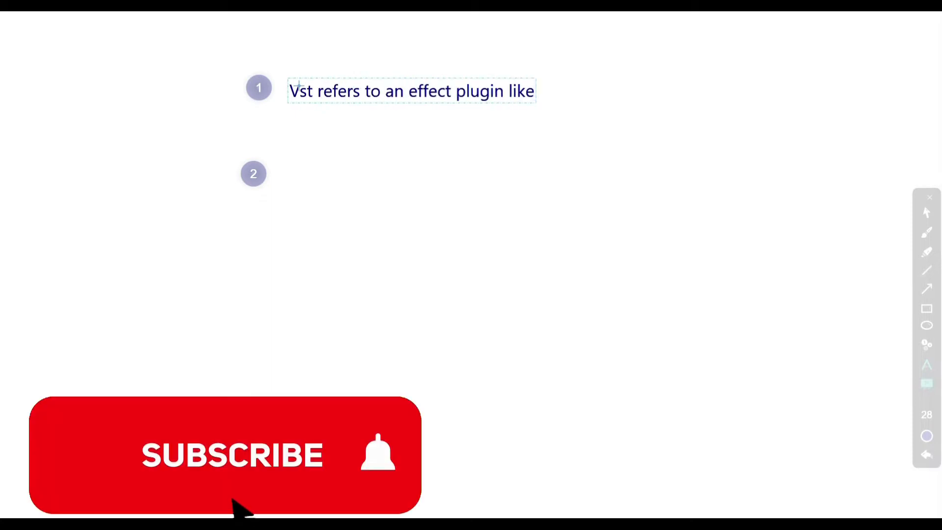
{"action": "type", "text": " a compresso"}
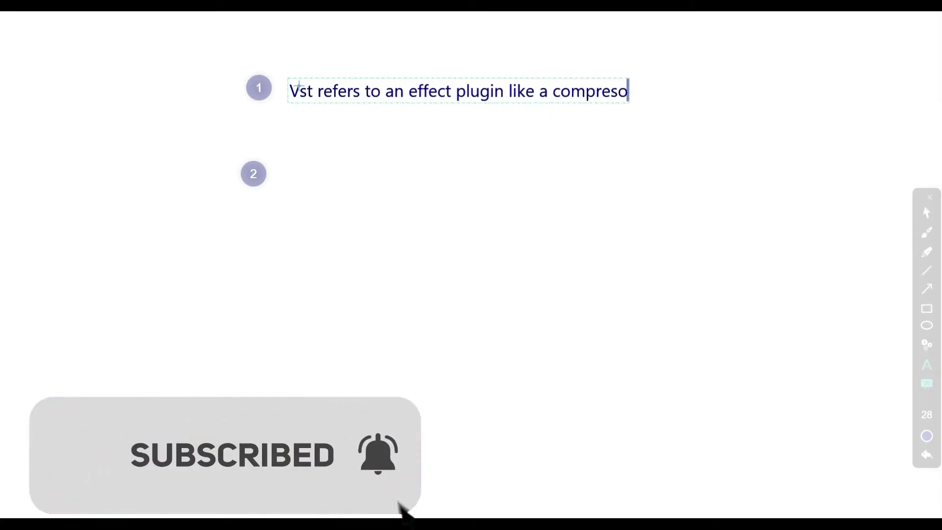
{"action": "key", "text": "BackSpace"}
{"action": "type", "text": "sor or a reverb"}
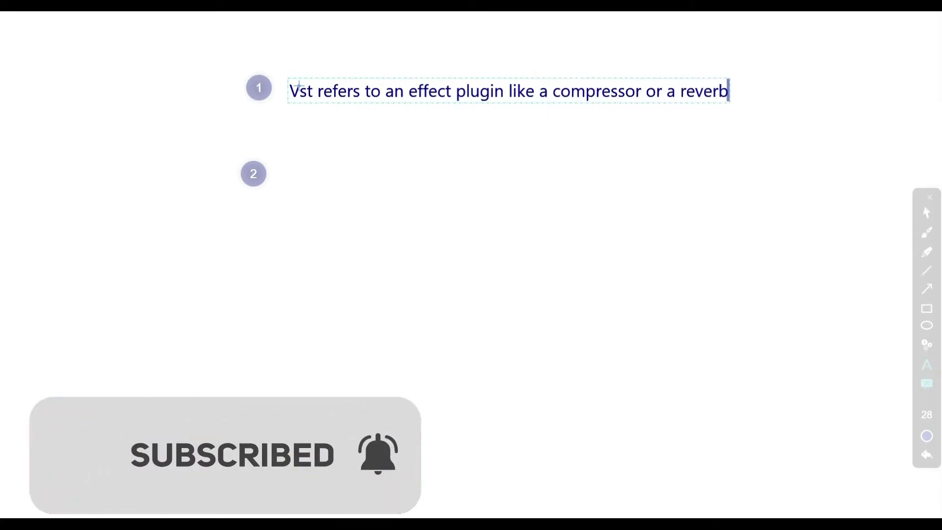
{"action": "left_click", "coordinate": [294, 176]}
{"action": "type", "text": "Vsti refer"}
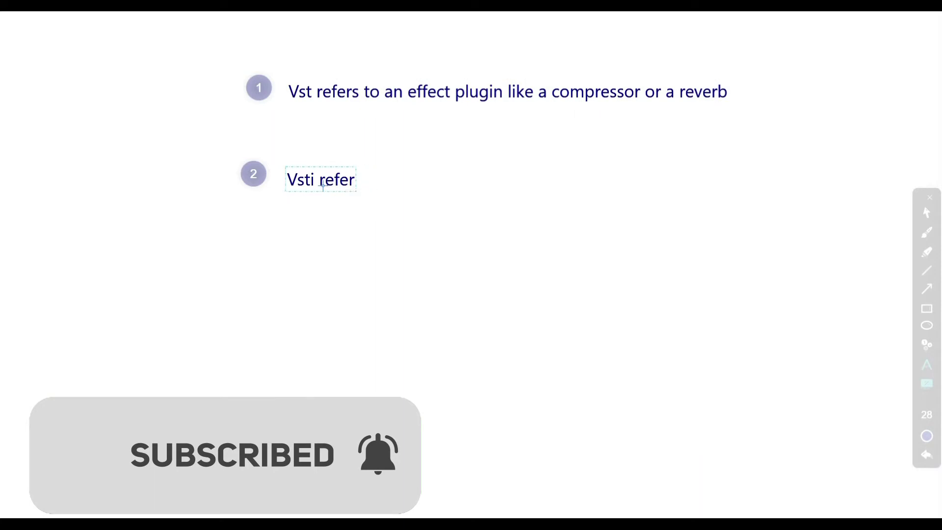
{"action": "type", "text": "s to a virtual plugin in like a "}
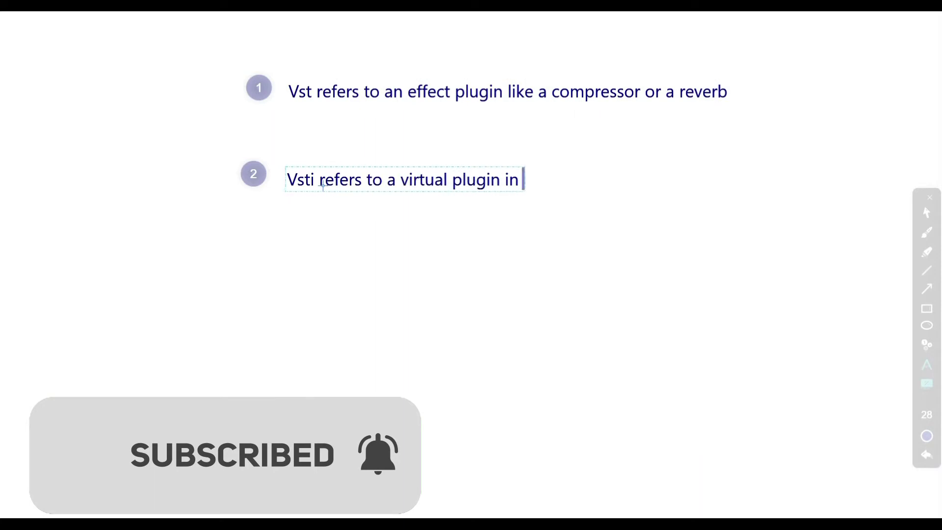
{"action": "type", "text": "sampled keyboard or"}
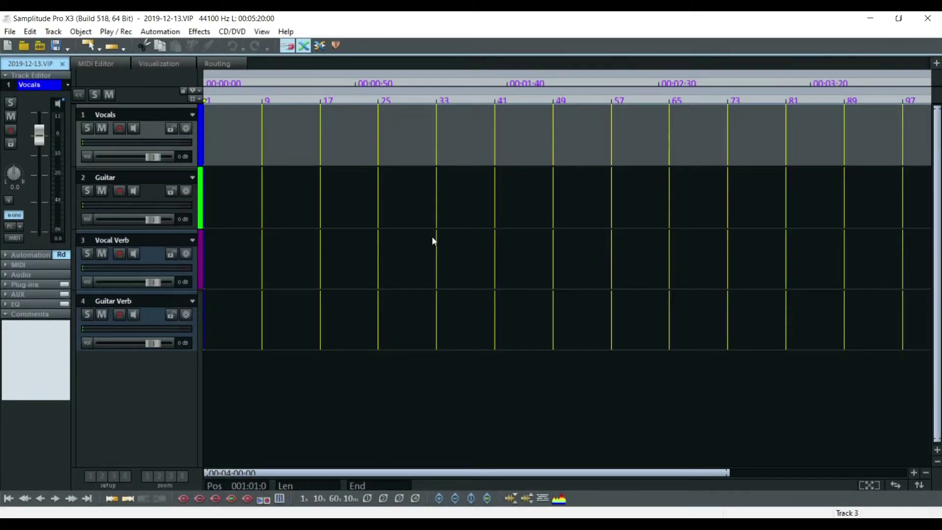
Open Audio Setup at Effects > VST / ReWire and the user VST plug-in folder's options
{"action": "key", "text": "y"}
{"action": "scroll", "coordinate": [357, 319], "scroll_direction": "down", "scroll_amount": 1}
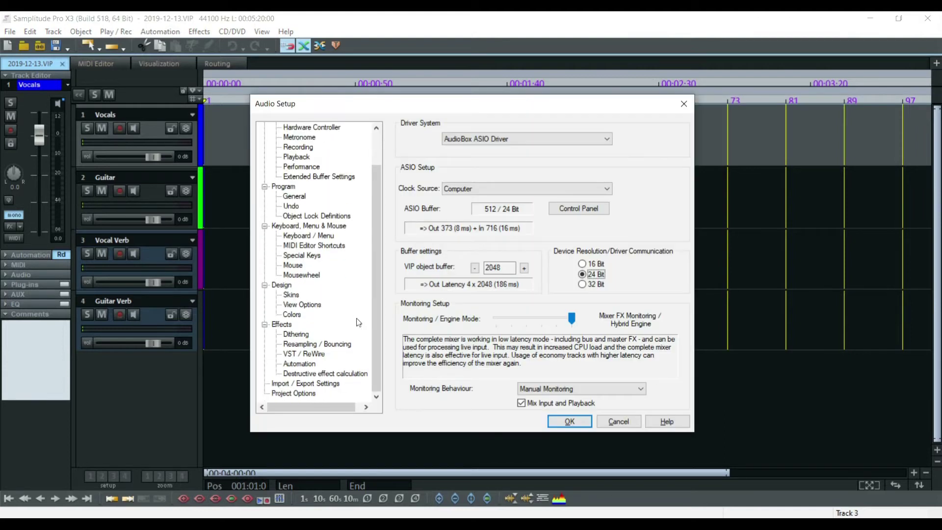
{"action": "left_click", "coordinate": [311, 354]}
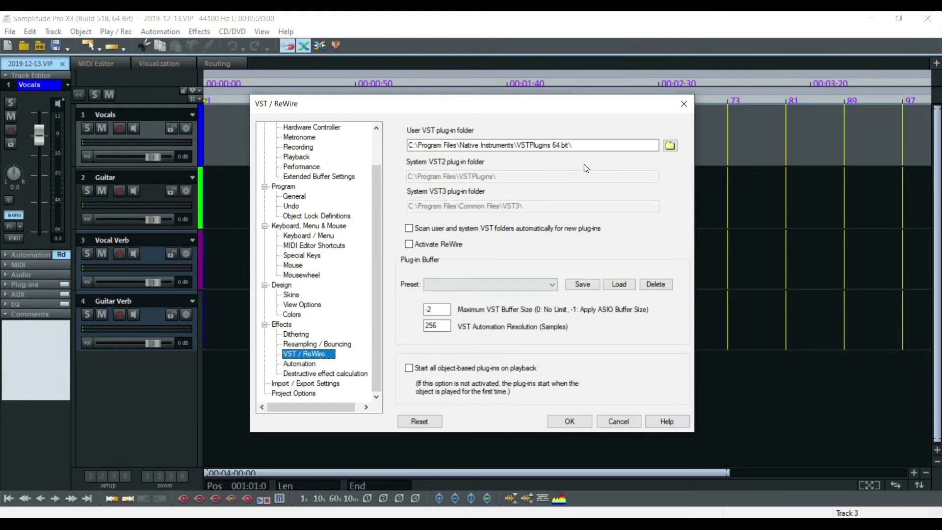
{"action": "left_click", "coordinate": [669, 147]}
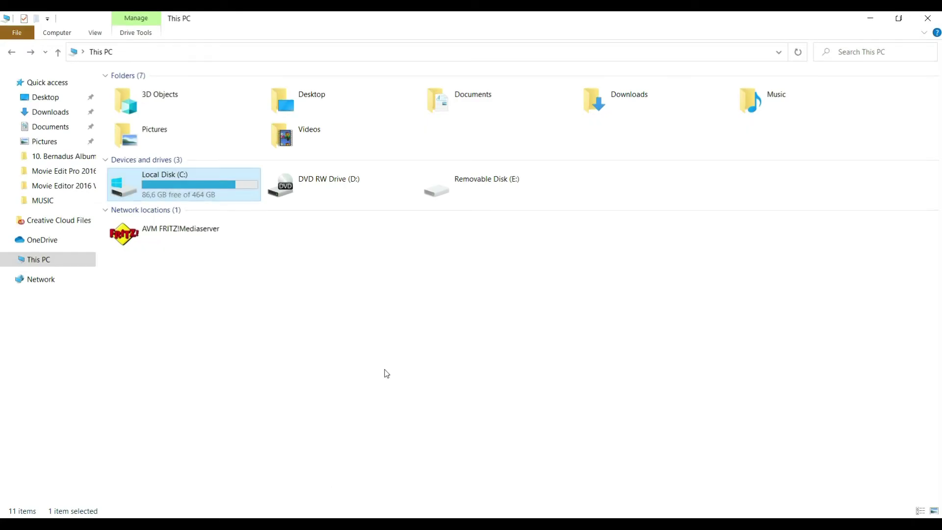
Browse C:\Program Files into Native Instruments and Steinberg\VstPlugins, ending back in Program Files
{"action": "double_click", "coordinate": [211, 193]}
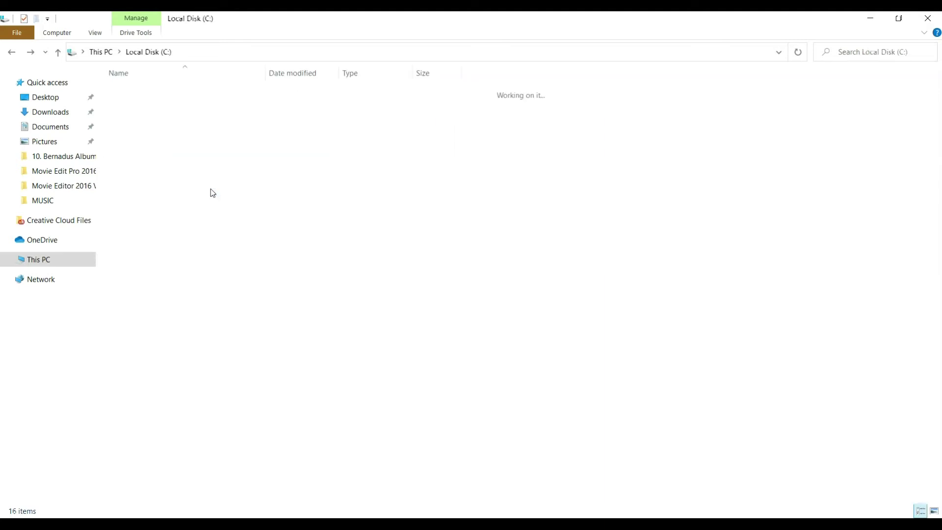
{"action": "double_click", "coordinate": [183, 158]}
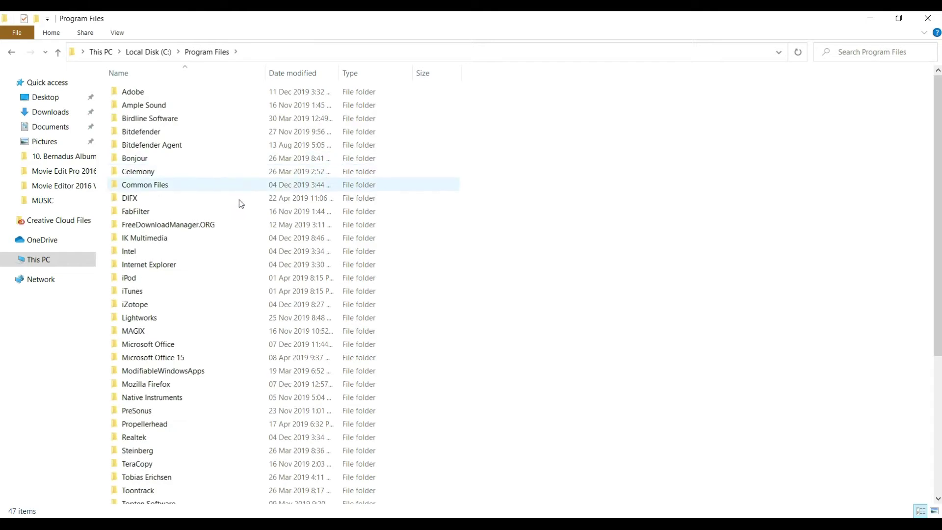
{"action": "scroll", "coordinate": [234, 326], "scroll_direction": "down", "scroll_amount": 1}
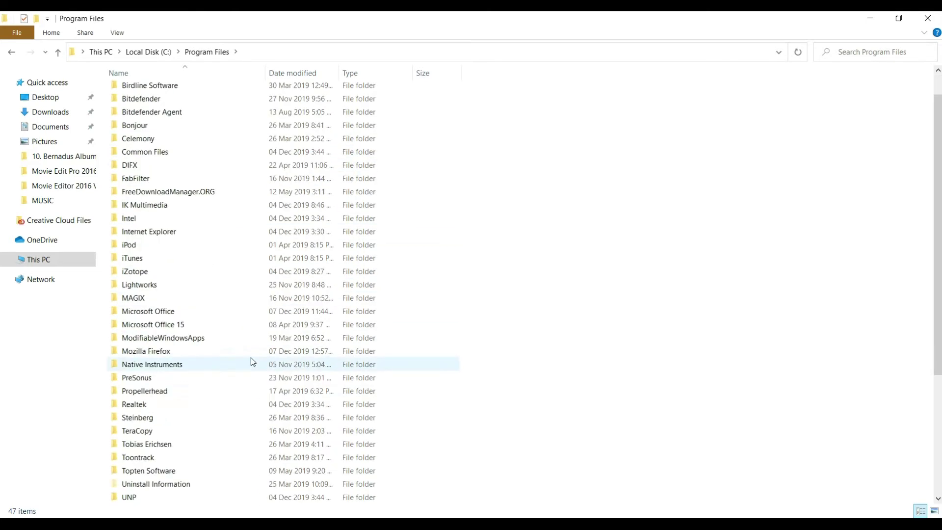
{"action": "double_click", "coordinate": [194, 368]}
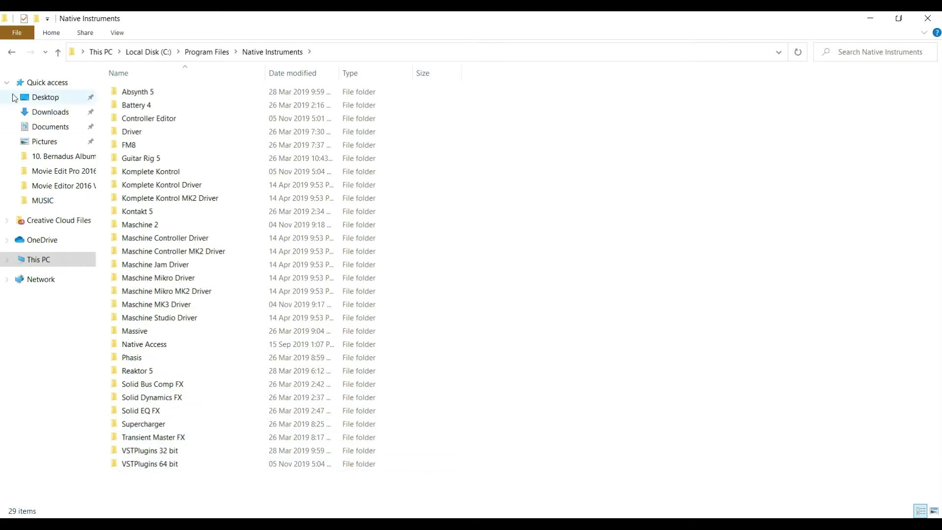
{"action": "left_click", "coordinate": [11, 52]}
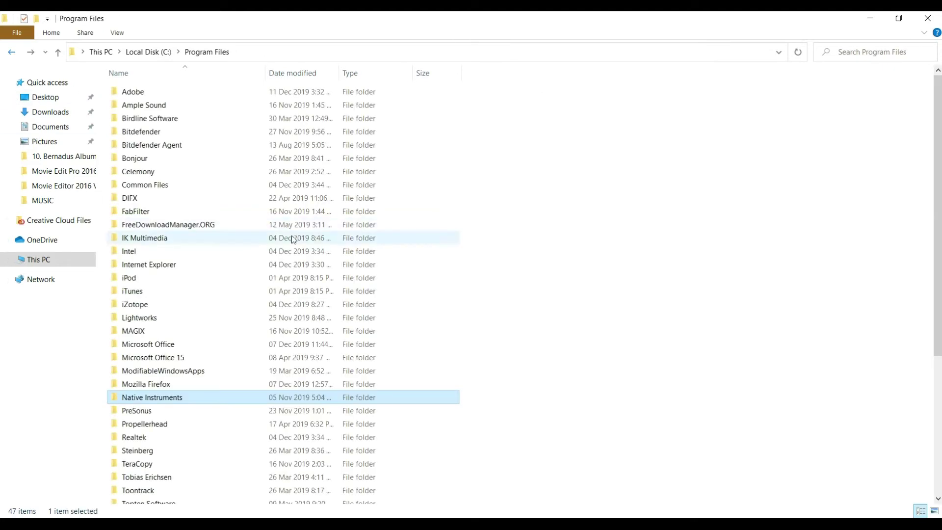
{"action": "double_click", "coordinate": [189, 452]}
{"action": "double_click", "coordinate": [155, 94]}
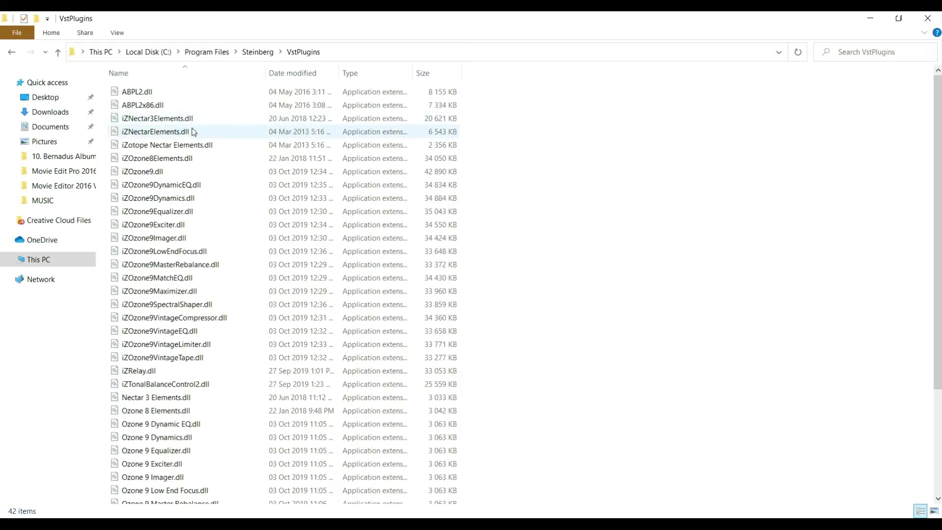
{"action": "key", "text": "alt+Left"}
{"action": "key", "text": "alt+Left"}
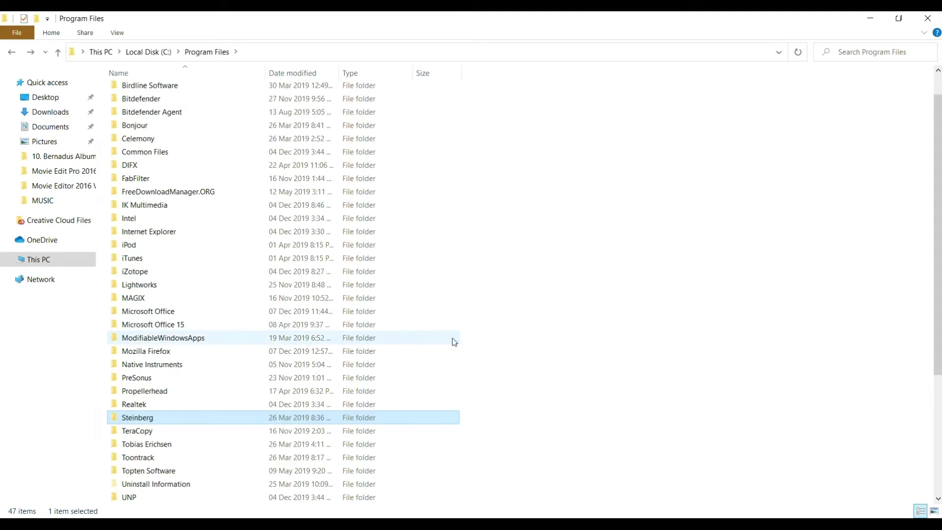
Add a new folder named 'Vsti Plugins' inside C:\Program Files
{"action": "right_click", "coordinate": [487, 338]}
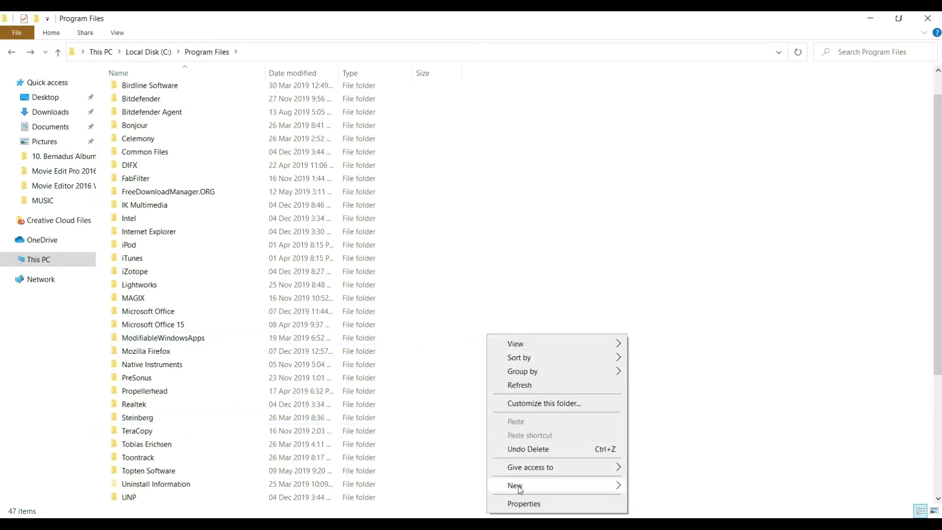
{"action": "mouse_move", "coordinate": [517, 485]}
{"action": "left_click", "coordinate": [654, 487]}
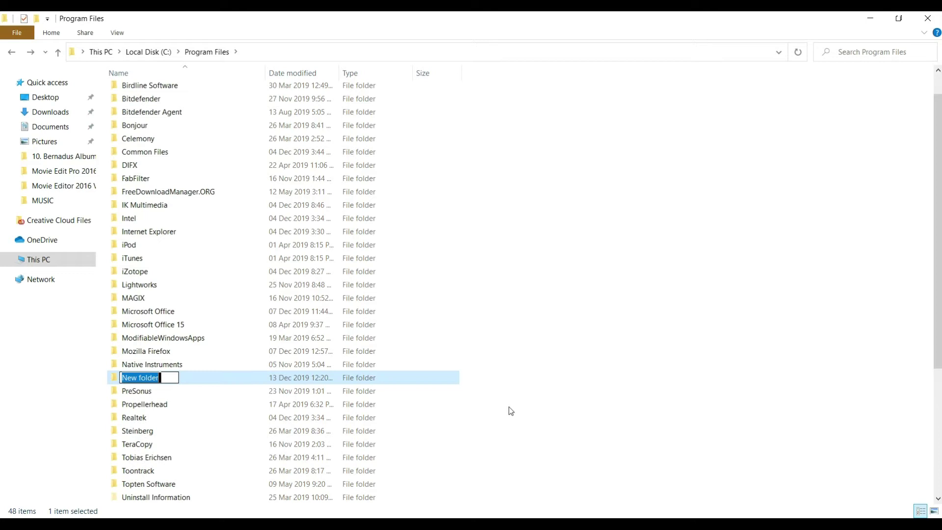
{"action": "type", "text": "Vsti"}
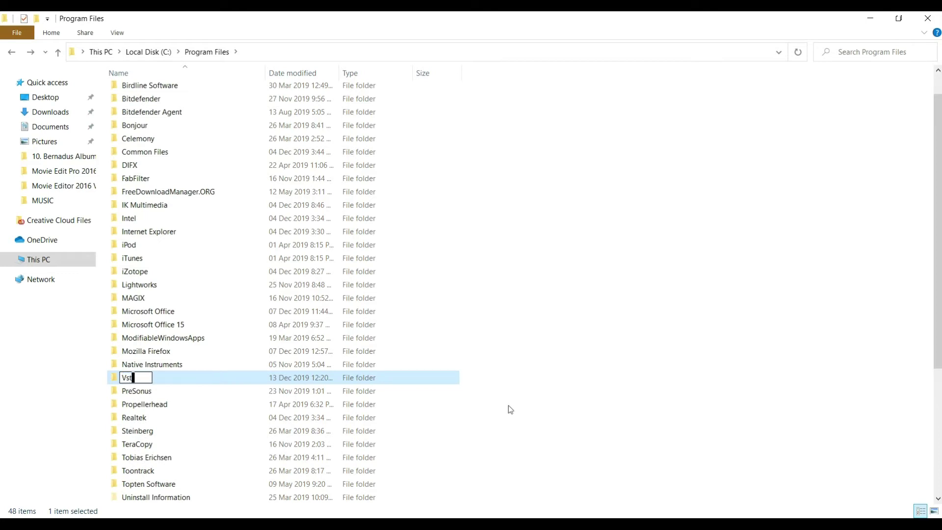
{"action": "type", "text": " Plugins"}
Inspect the 37 plug-in files in Native Instruments\VSTPlugins 64 bit, then return to Program Files
{"action": "key", "text": "Escape"}
{"action": "double_click", "coordinate": [188, 366]}
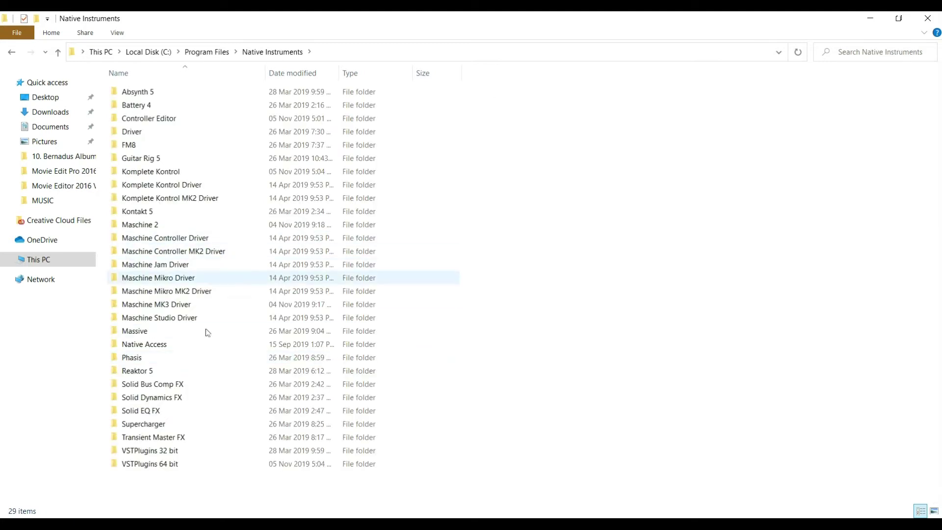
{"action": "double_click", "coordinate": [172, 462]}
{"action": "left_click", "coordinate": [214, 249]}
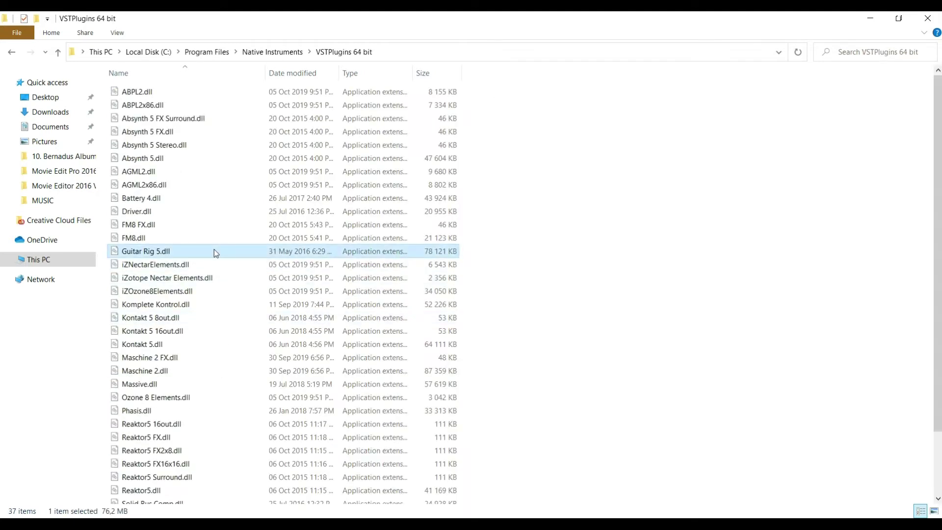
{"action": "key", "text": "ctrl+a"}
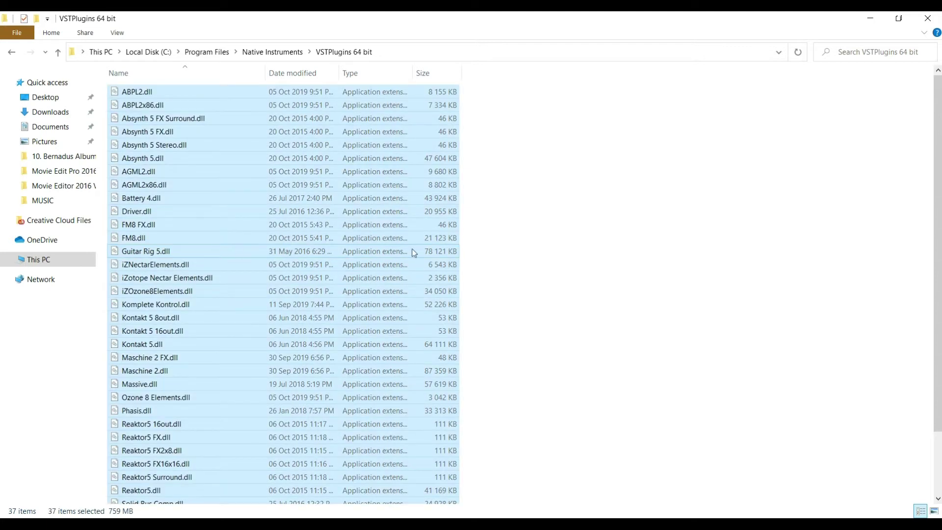
{"action": "left_click", "coordinate": [490, 250]}
{"action": "left_click", "coordinate": [9, 52]}
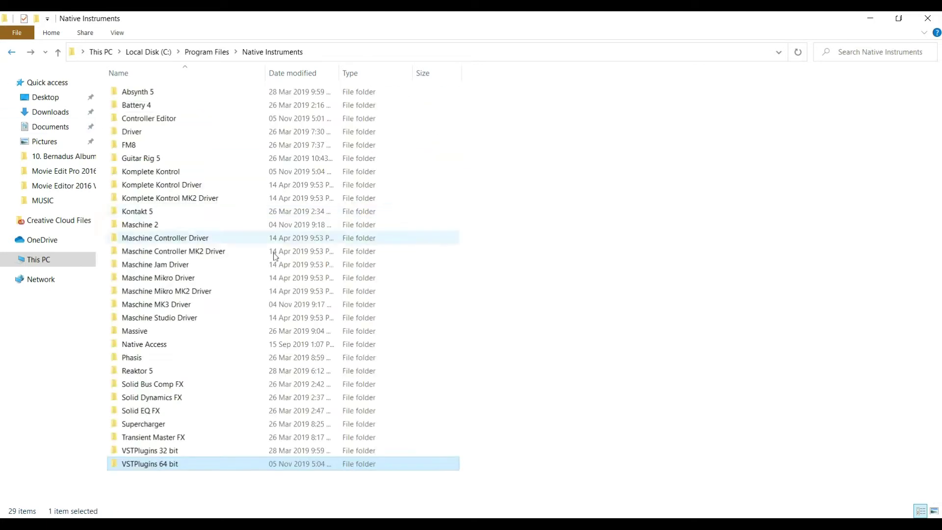
{"action": "key", "text": "BackSpace"}
Look inside the VSTPlugins folder and the empty Vsti Plugins folder
{"action": "double_click", "coordinate": [172, 457]}
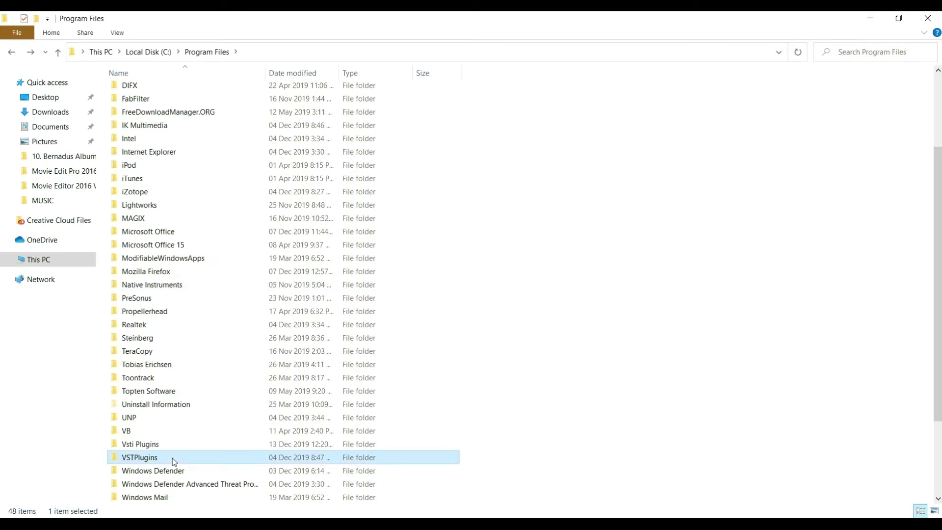
{"action": "left_click", "coordinate": [15, 57]}
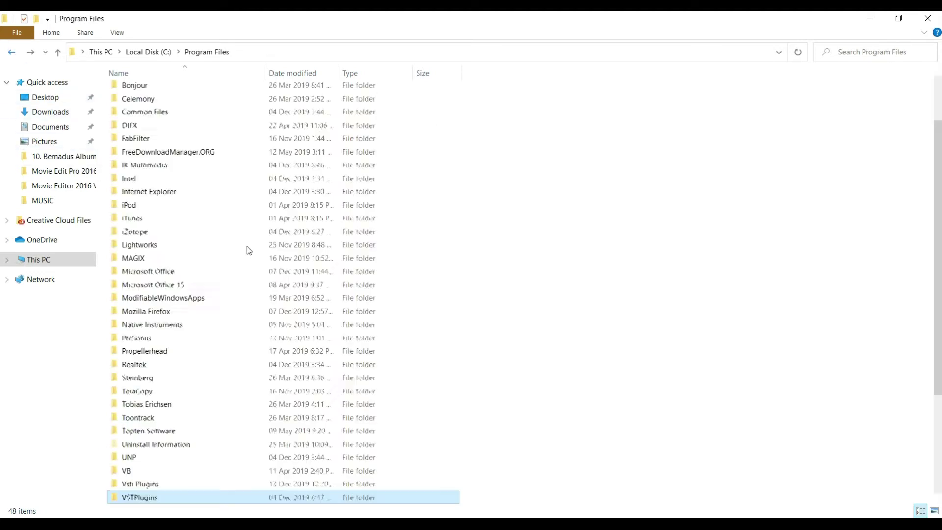
{"action": "double_click", "coordinate": [178, 485]}
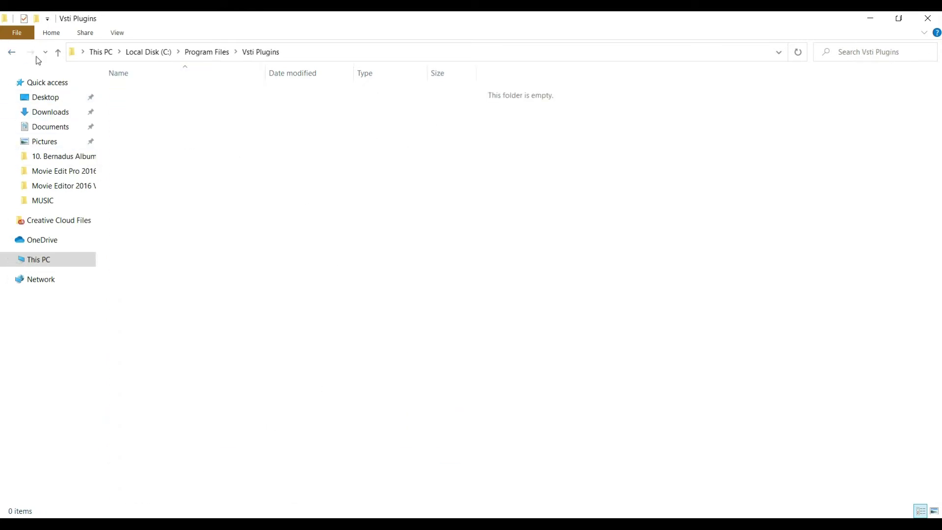
{"action": "left_click", "coordinate": [9, 56]}
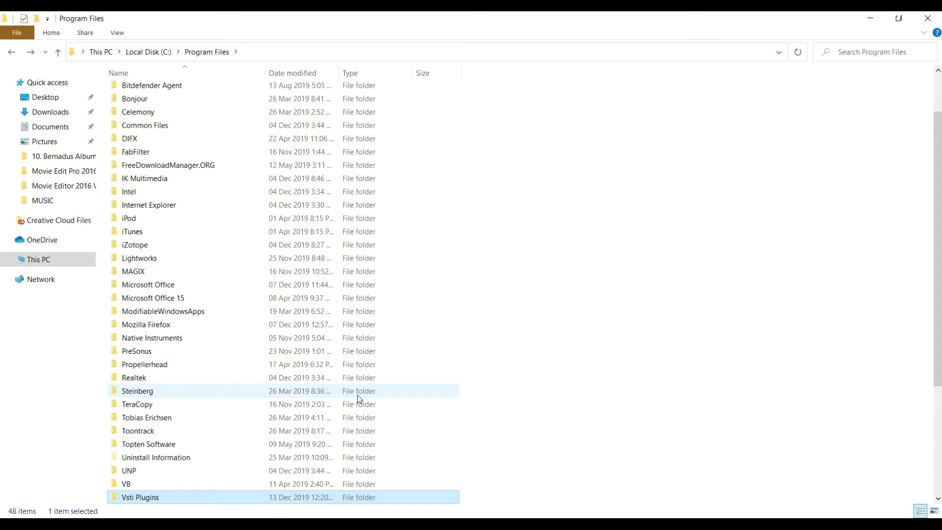
Go to C:\Program Files\FabFilter\Pro-C 2 and copy FabFilter Pro-C 2 (Mono).dll
{"action": "double_click", "coordinate": [167, 498]}
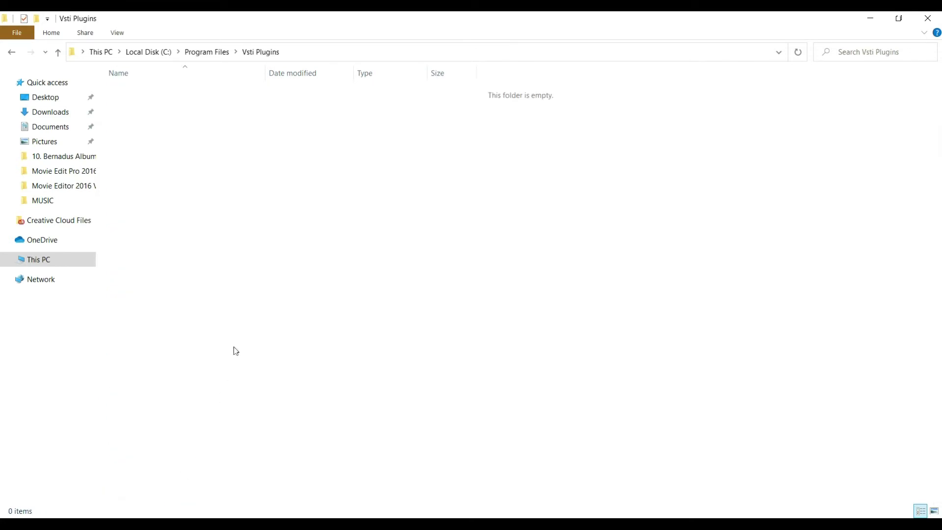
{"action": "left_click", "coordinate": [12, 53]}
{"action": "left_click", "coordinate": [12, 52]}
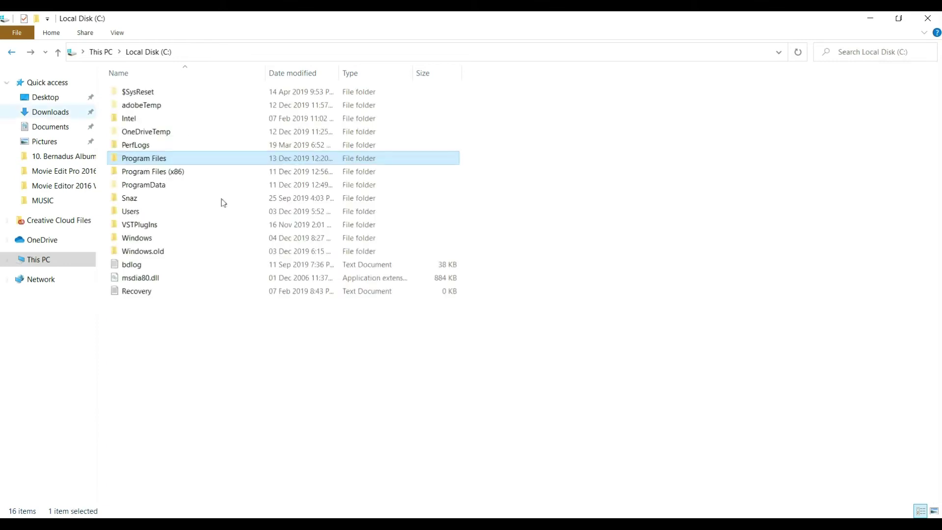
{"action": "double_click", "coordinate": [146, 160]}
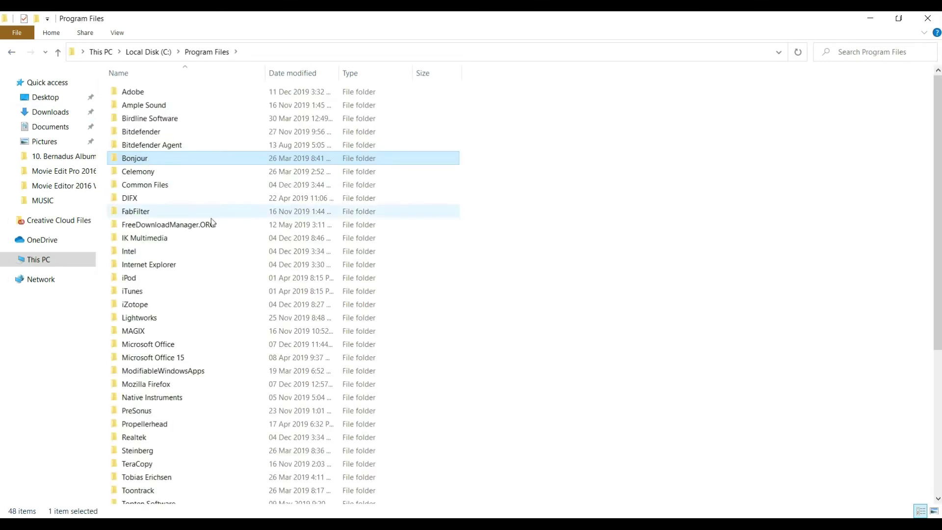
{"action": "double_click", "coordinate": [157, 215]}
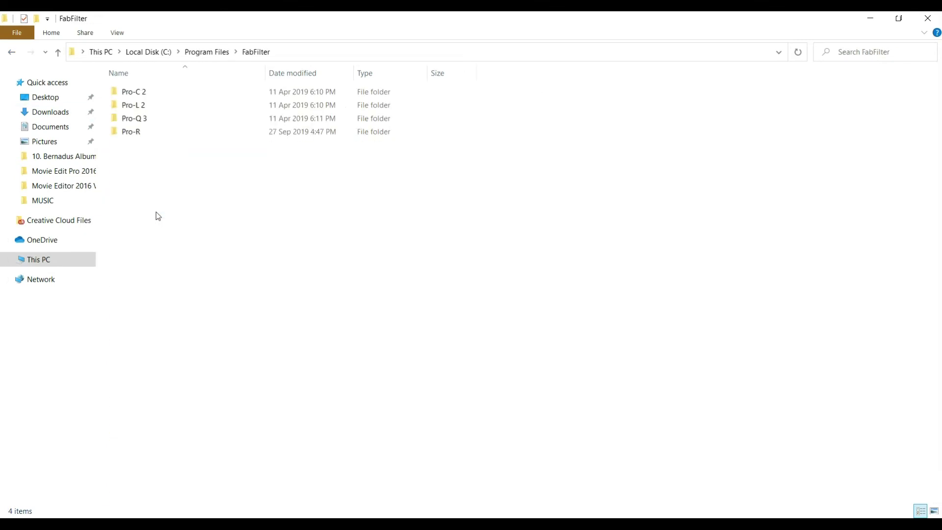
{"action": "double_click", "coordinate": [162, 98]}
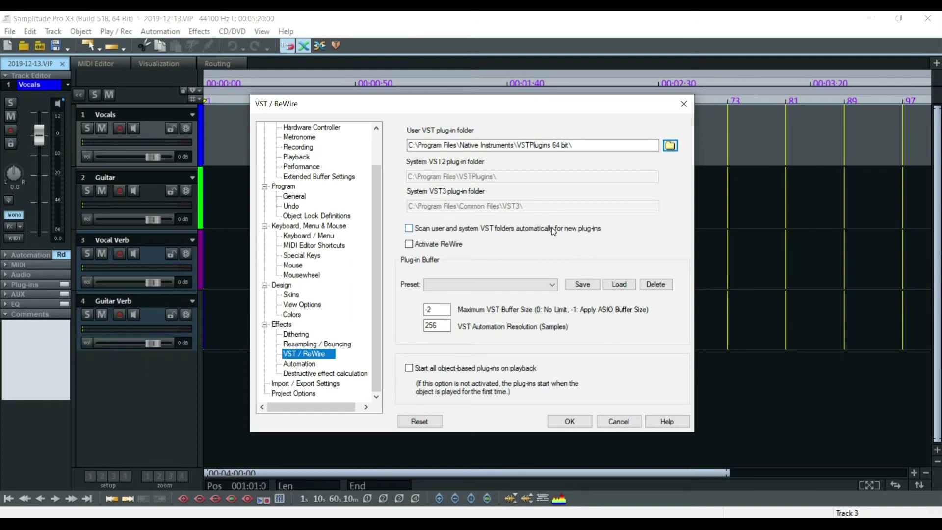
{"action": "left_click", "coordinate": [255, 495]}
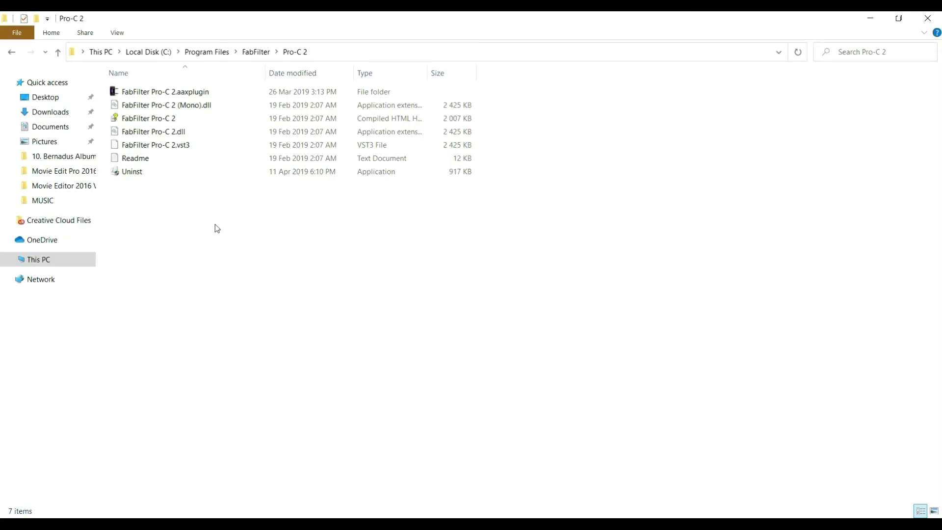
{"action": "left_click", "coordinate": [188, 108]}
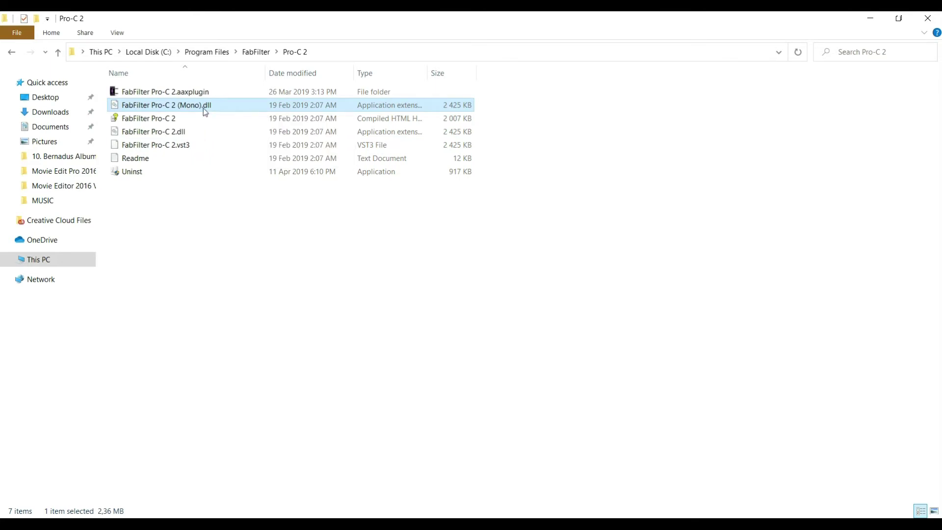
{"action": "right_click", "coordinate": [206, 112]}
{"action": "left_click", "coordinate": [216, 291]}
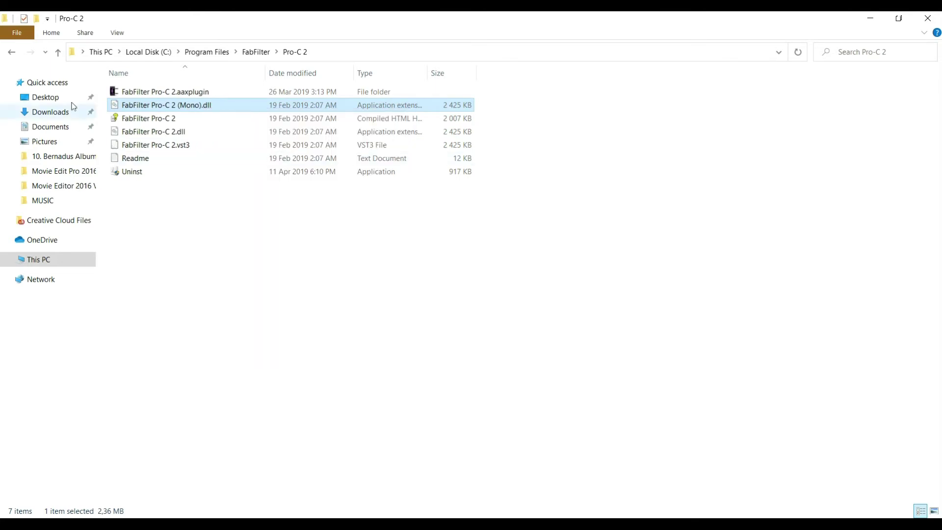
Check the Vsti Plugins folder again, then close File Explorer
{"action": "left_click", "coordinate": [11, 54]}
{"action": "left_click", "coordinate": [9, 56]}
{"action": "double_click", "coordinate": [174, 487]}
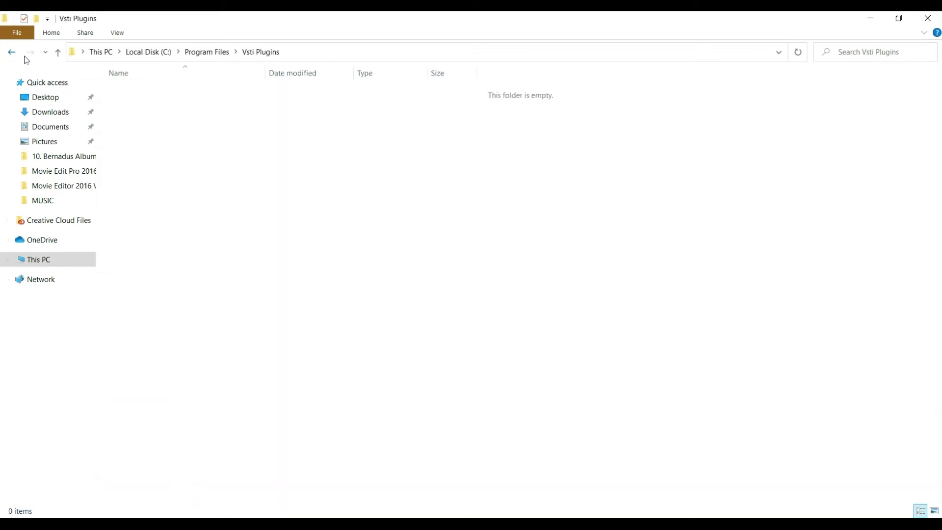
{"action": "left_click", "coordinate": [11, 55]}
{"action": "left_click", "coordinate": [928, 18]}
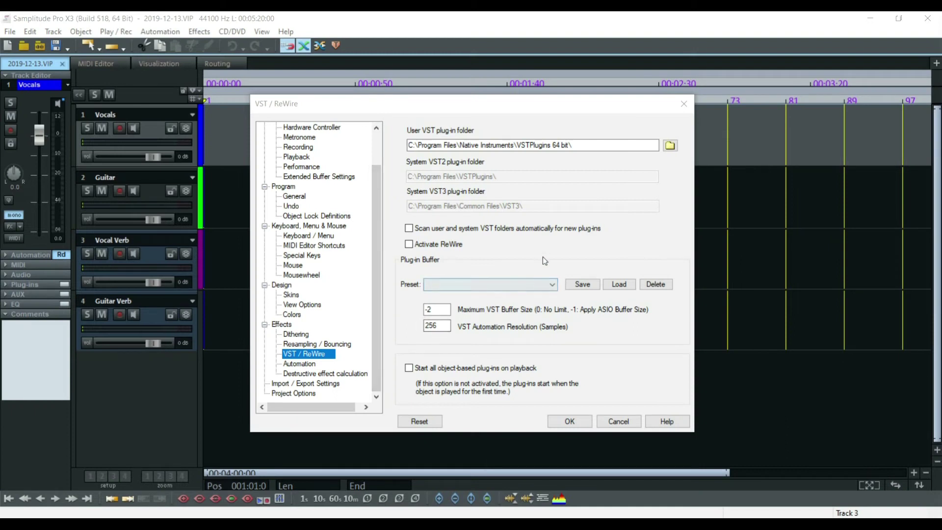
Run (Re-) Scan selected VST folders on the plug-in folders
{"action": "left_click", "coordinate": [669, 145]}
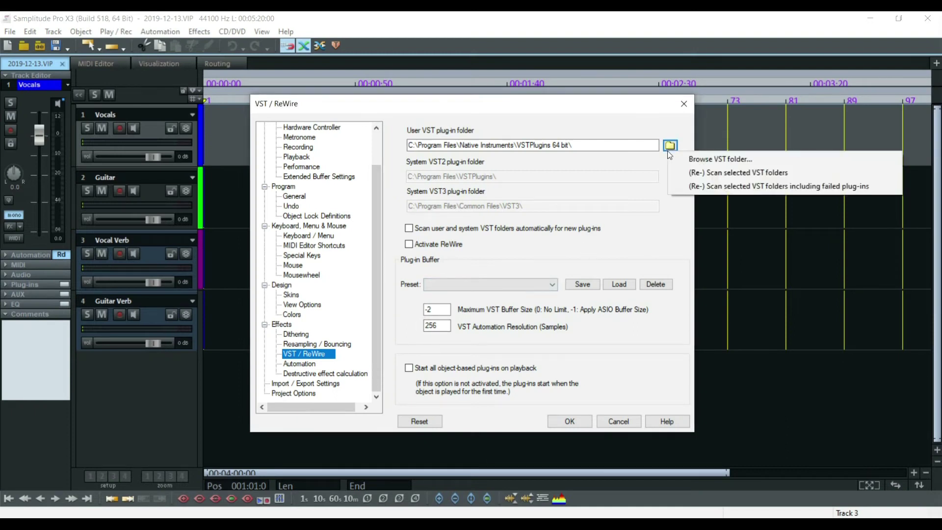
{"action": "left_click", "coordinate": [680, 171]}
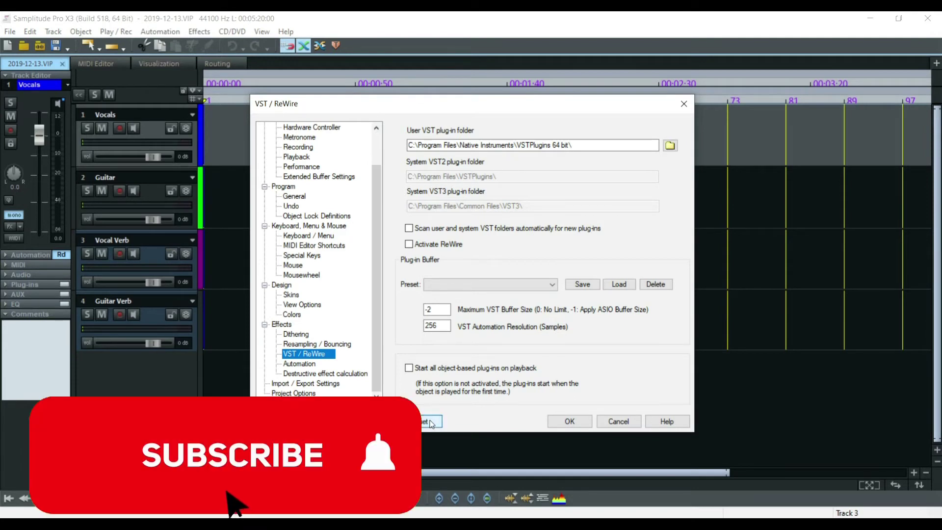
{"action": "left_click", "coordinate": [670, 146]}
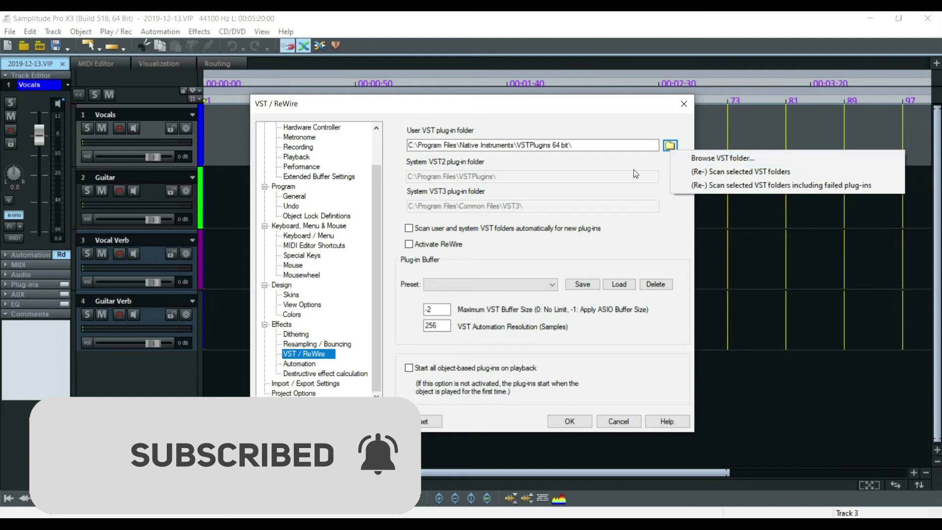
{"action": "left_click", "coordinate": [642, 257]}
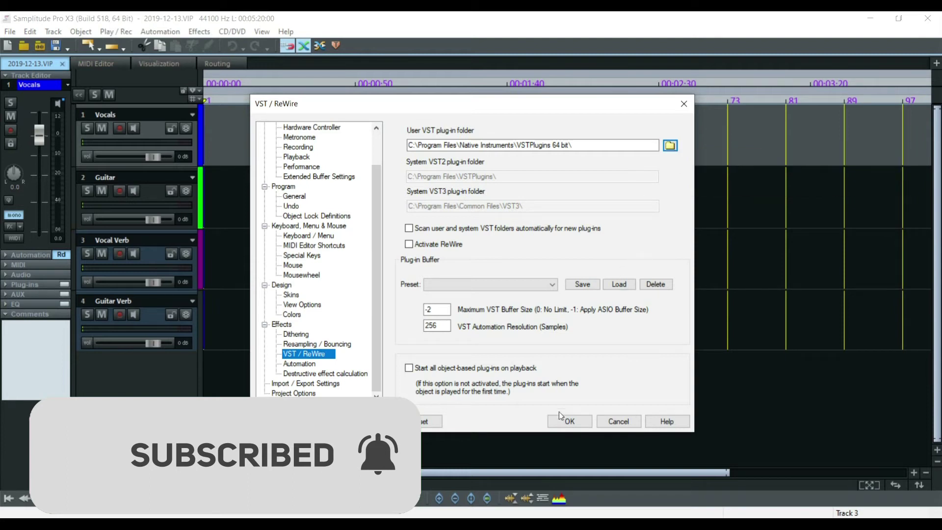
Enable 'Scan user and system VST folders automatically', confirm with OK, and close Audio Setup
{"action": "scroll", "coordinate": [475, 310], "scroll_direction": "up", "scroll_amount": 1}
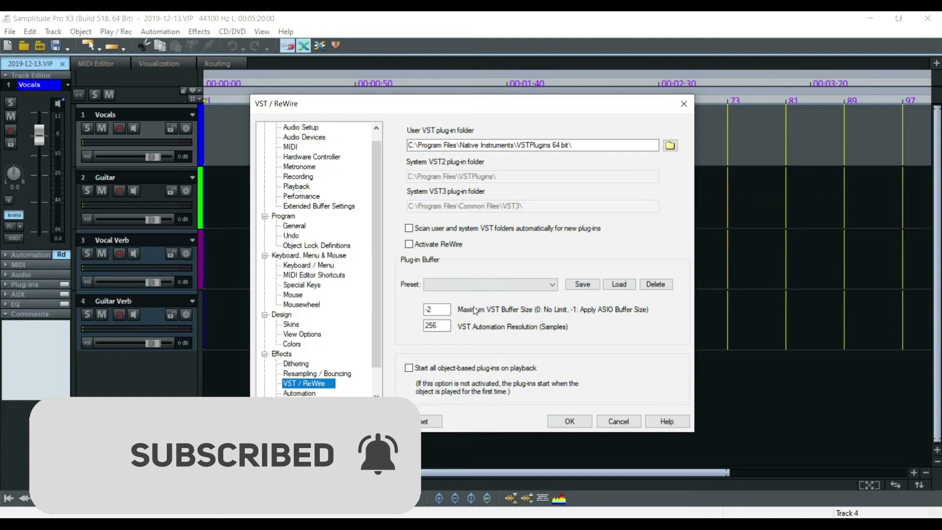
{"action": "left_click", "coordinate": [409, 229]}
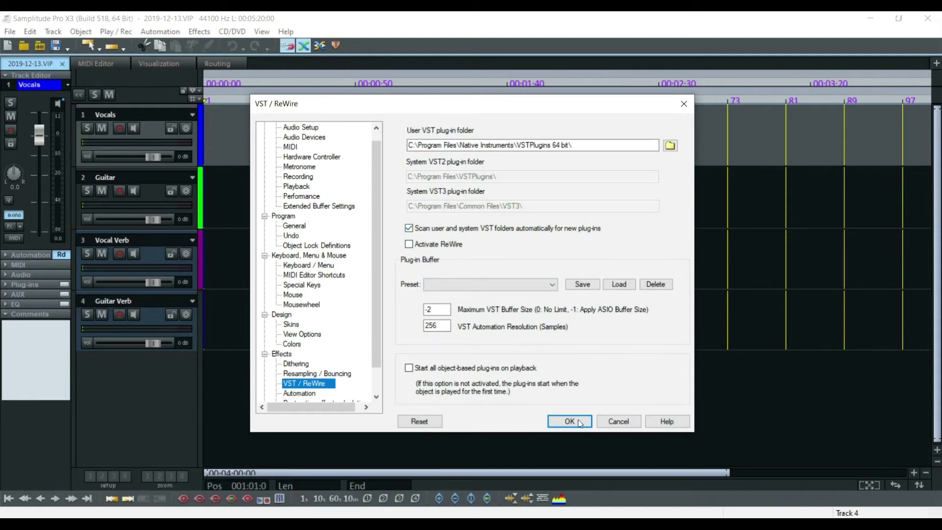
{"action": "left_click", "coordinate": [576, 422]}
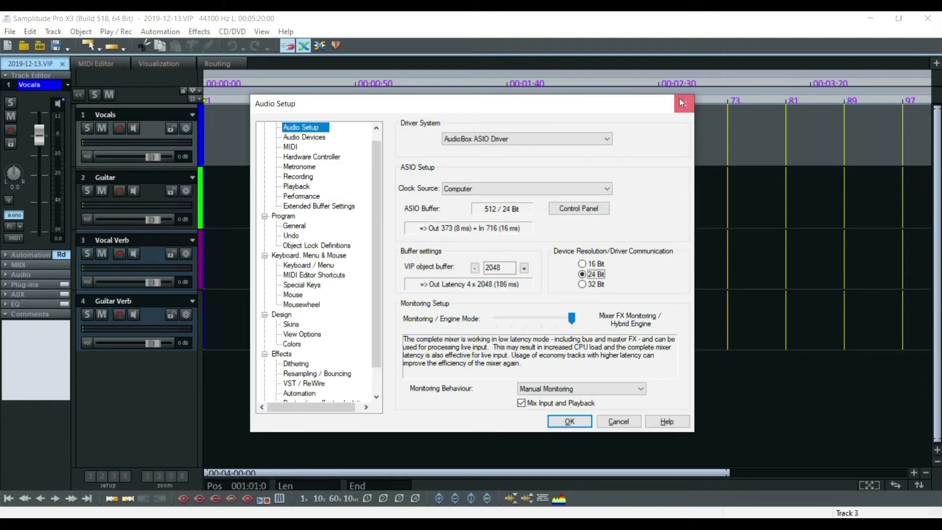
{"action": "left_click", "coordinate": [689, 98]}
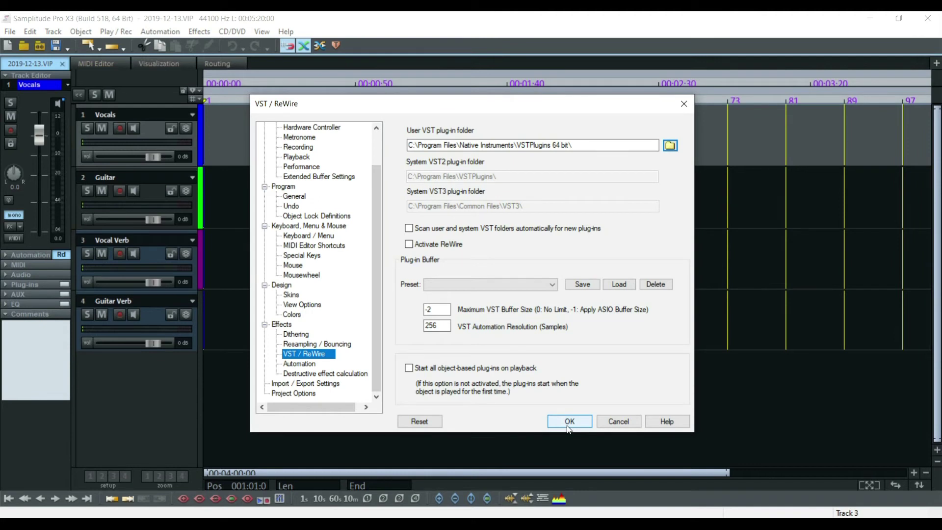
{"action": "left_click", "coordinate": [568, 424]}
{"action": "left_click", "coordinate": [549, 225]}
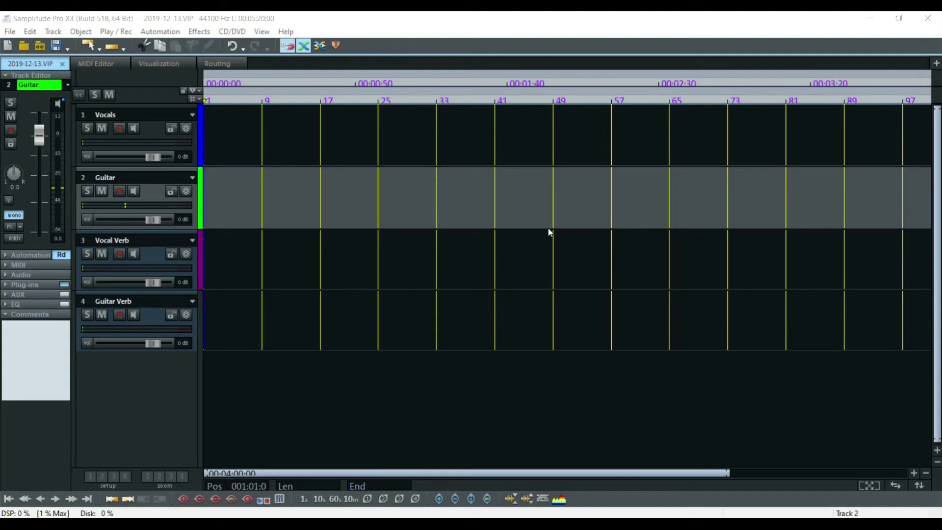
{"action": "key", "text": "m"}
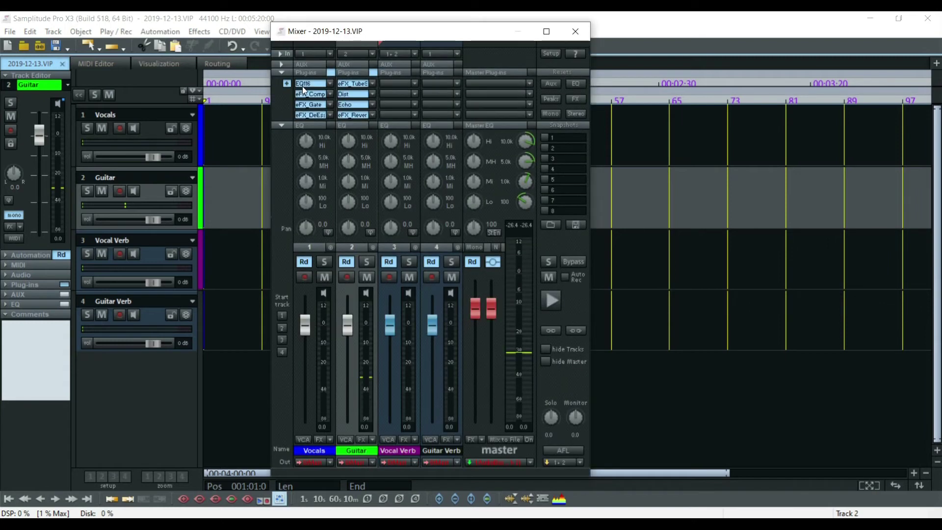
{"action": "left_click", "coordinate": [318, 84]}
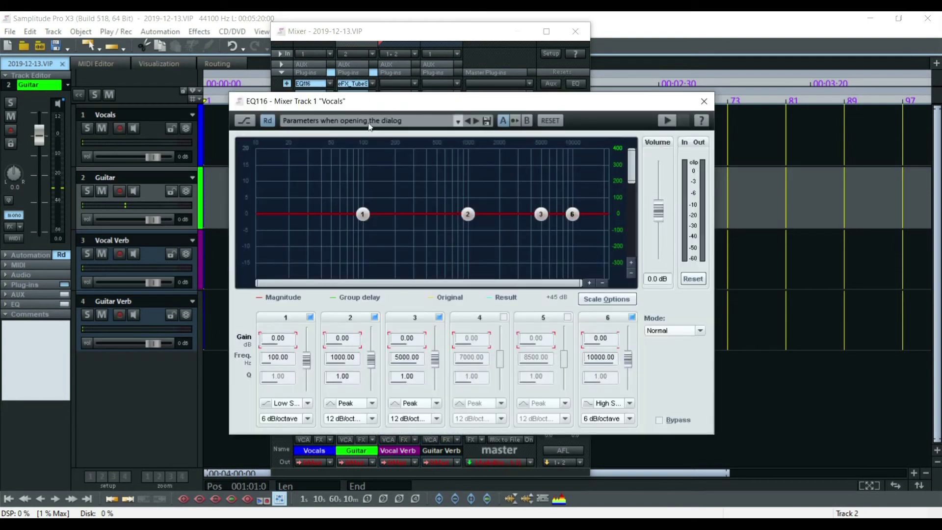
{"action": "left_click", "coordinate": [704, 101]}
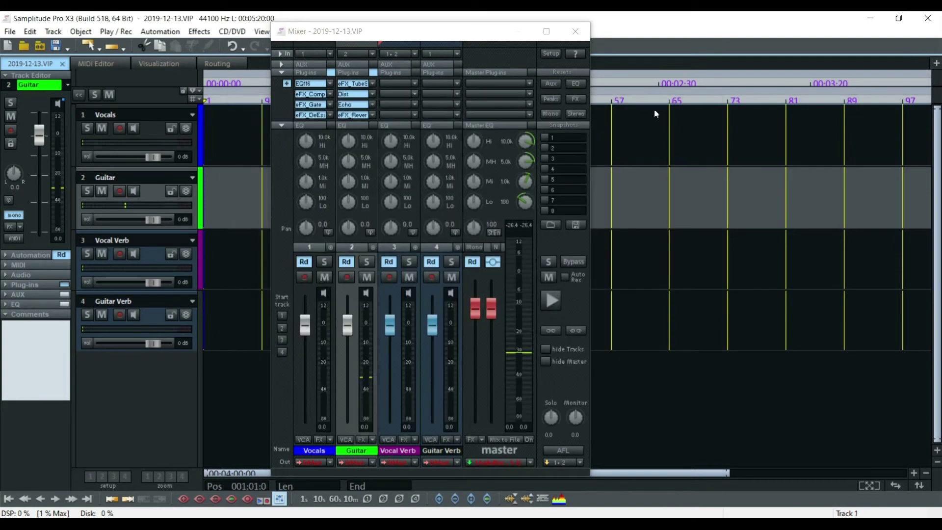
{"action": "left_click", "coordinate": [303, 93]}
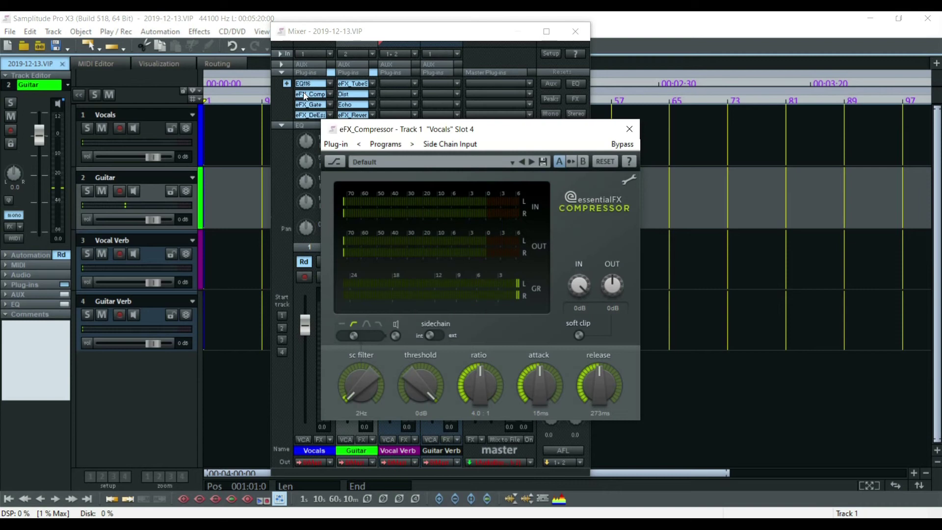
{"action": "left_click", "coordinate": [635, 127]}
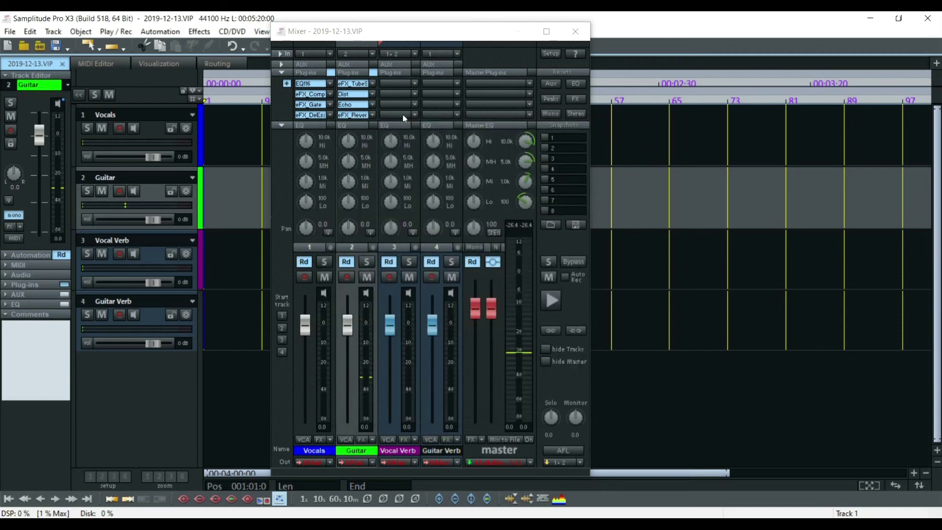
{"action": "left_click", "coordinate": [313, 105]}
{"action": "left_click", "coordinate": [580, 105]}
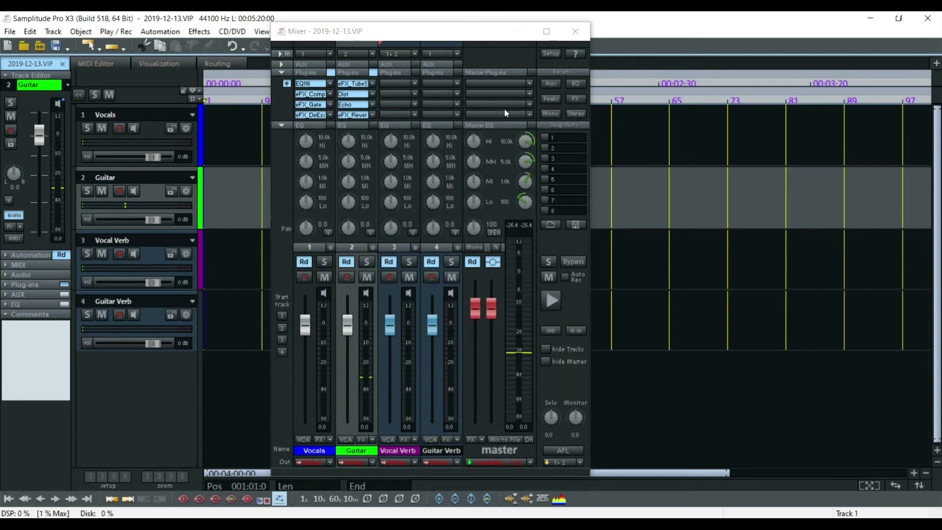
{"action": "left_click", "coordinate": [299, 115]}
{"action": "left_click", "coordinate": [671, 208]}
{"action": "left_click", "coordinate": [352, 84]}
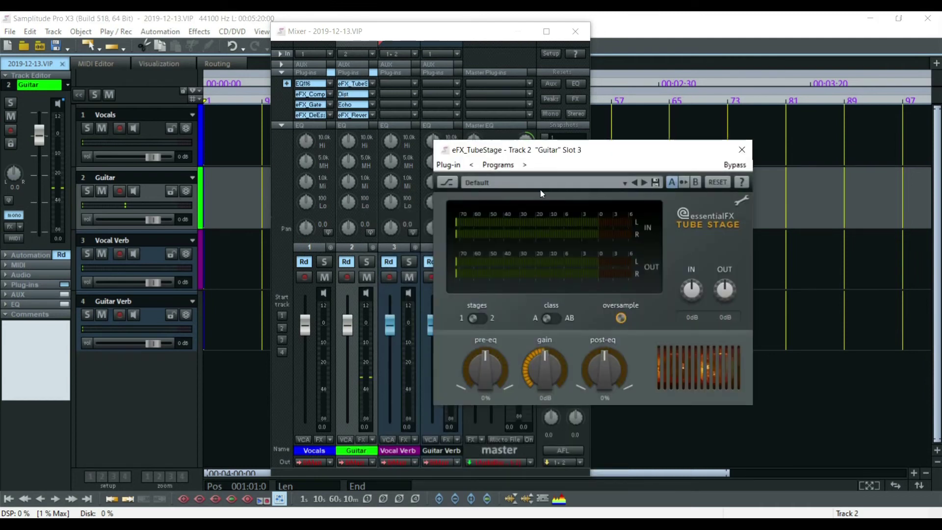
{"action": "left_click", "coordinate": [742, 150]}
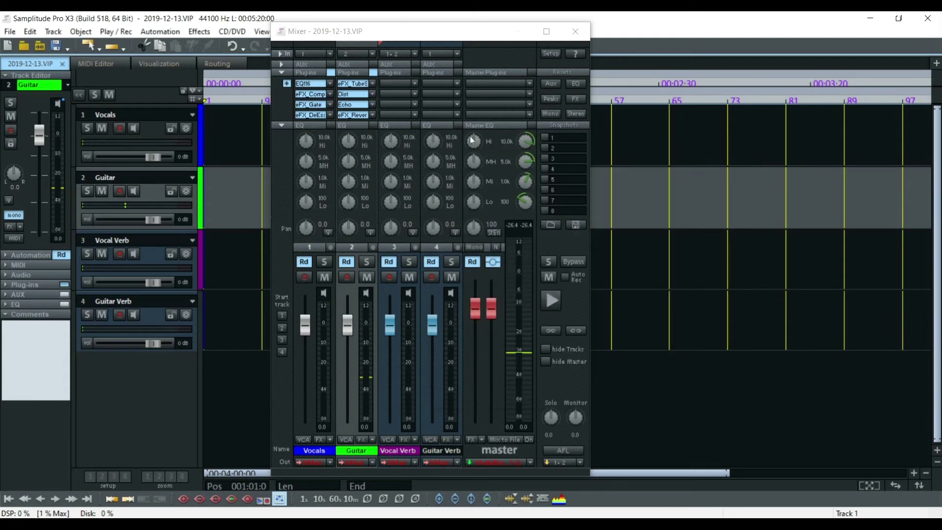
{"action": "left_click", "coordinate": [349, 94]}
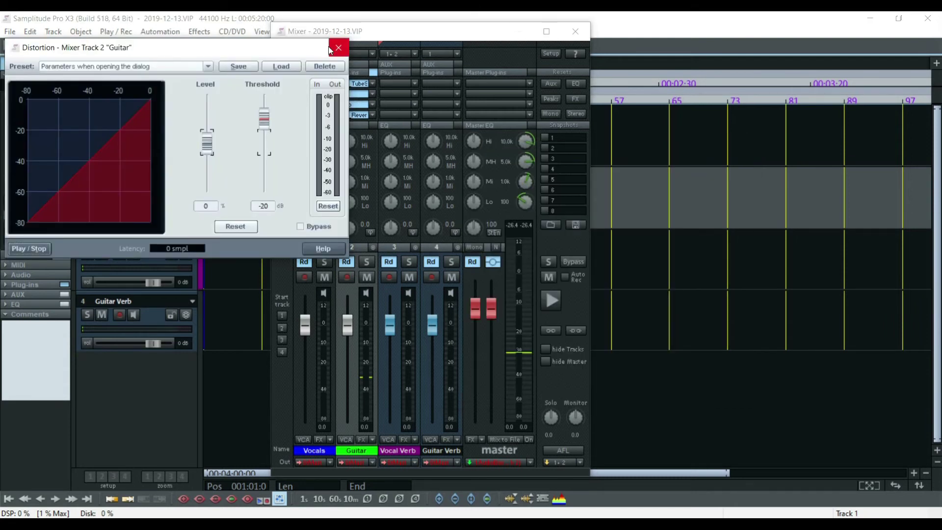
{"action": "left_click", "coordinate": [337, 47]}
{"action": "left_click", "coordinate": [353, 105]}
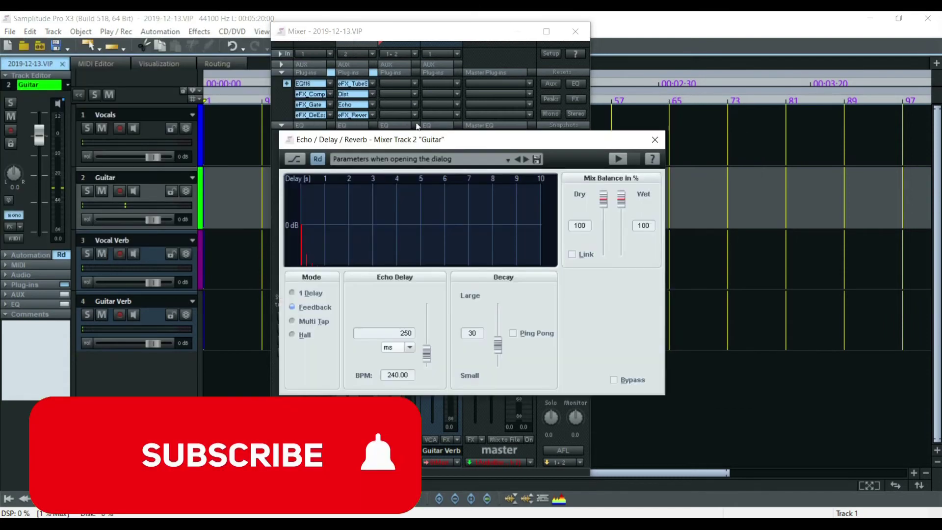
{"action": "left_click", "coordinate": [650, 142]}
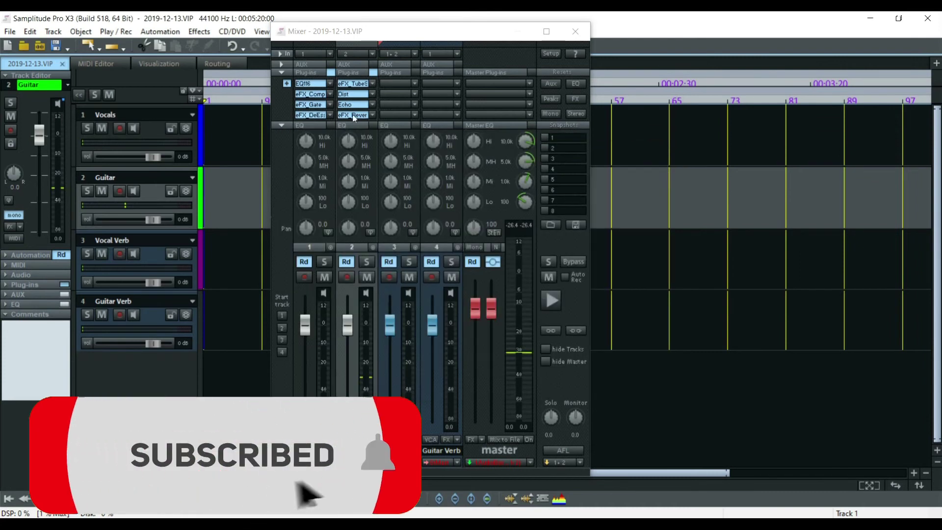
{"action": "left_click", "coordinate": [350, 114]}
{"action": "left_click", "coordinate": [597, 142]}
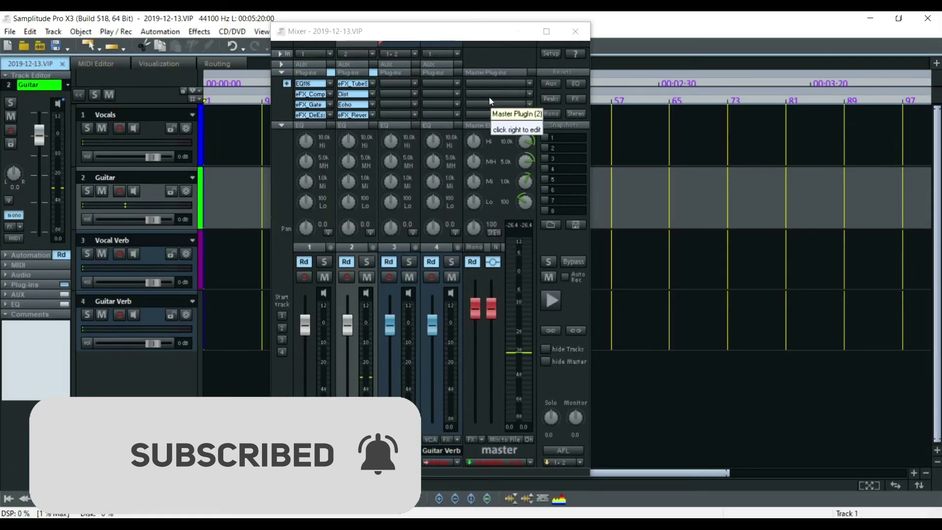
Insert eFX_Limiter and eFX_Compressor into the first two master plug-in slots
{"action": "left_click", "coordinate": [530, 84]}
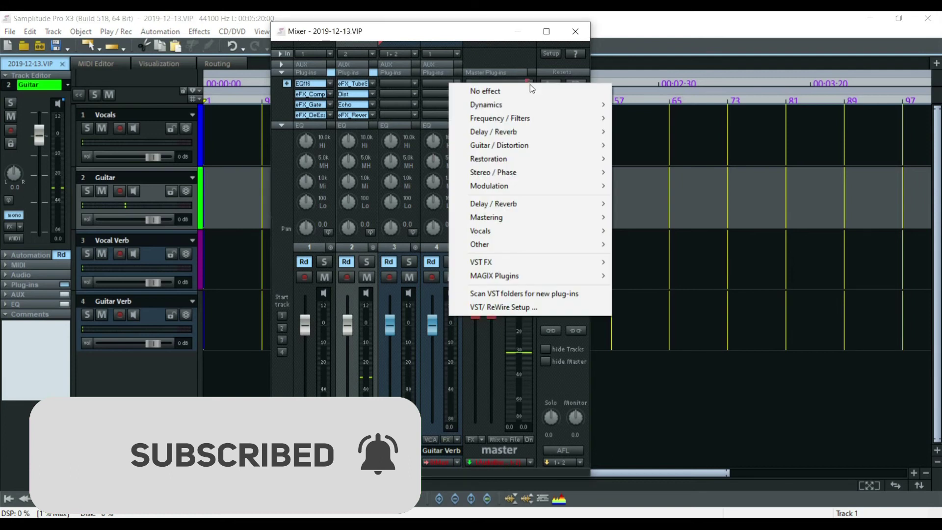
{"action": "left_click", "coordinate": [530, 84]}
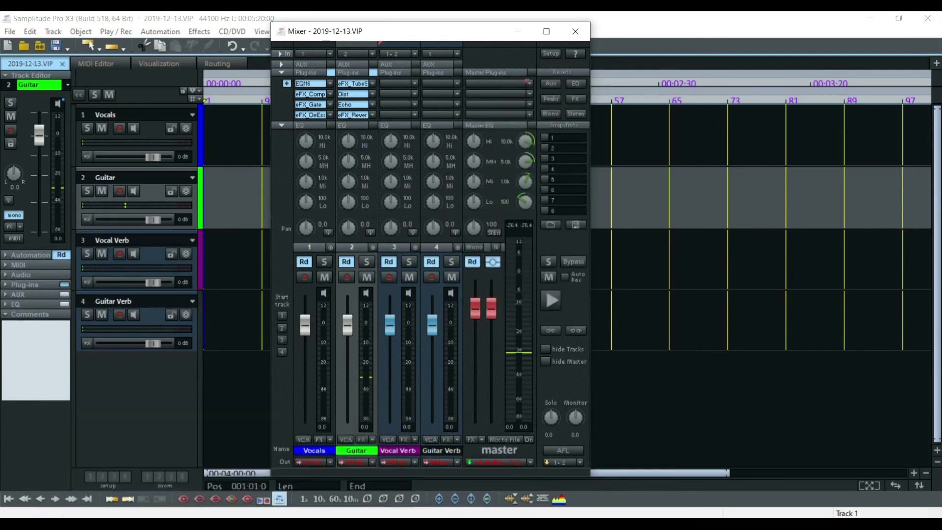
{"action": "left_click", "coordinate": [529, 82]}
{"action": "mouse_move", "coordinate": [522, 103]}
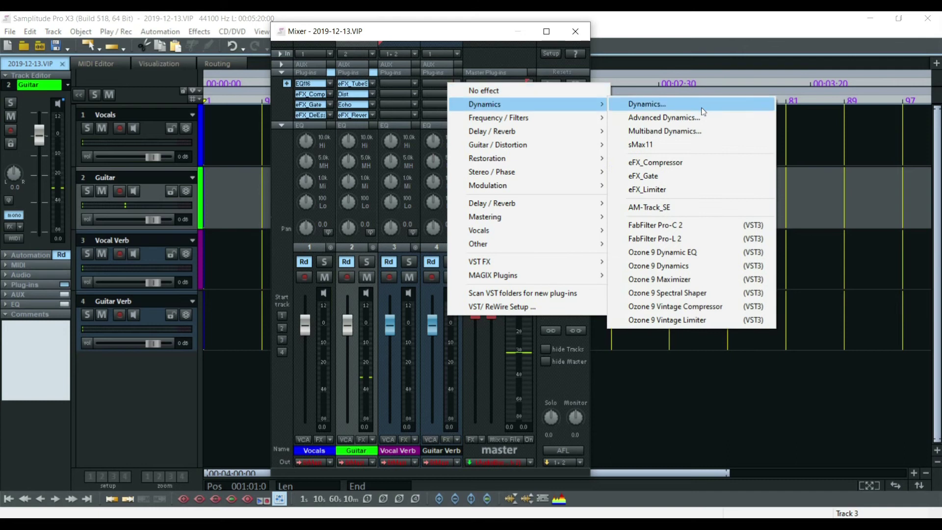
{"action": "left_click", "coordinate": [674, 190]}
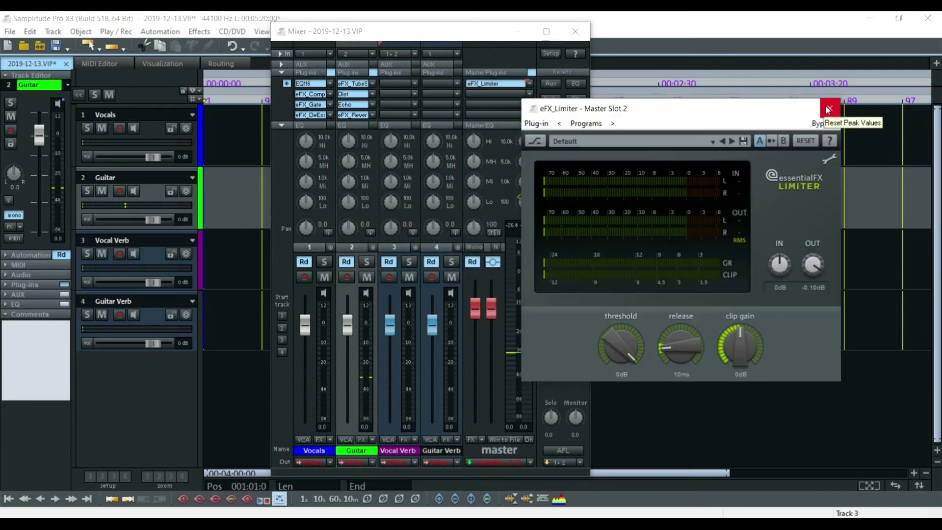
{"action": "left_click", "coordinate": [830, 109]}
{"action": "left_click", "coordinate": [530, 91]}
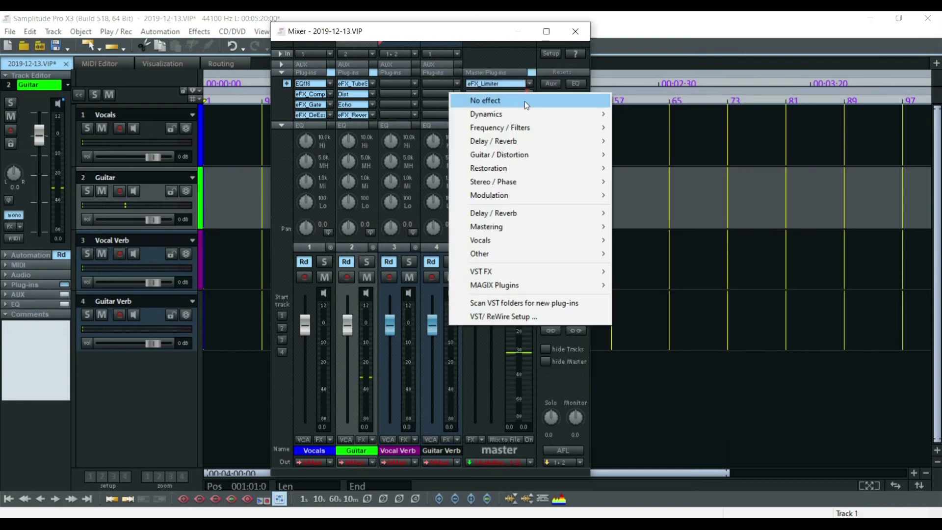
{"action": "left_click", "coordinate": [523, 102]}
Add Multiband Dynamics and EQ116 to the master, then drag EQ116 to the top slot
{"action": "left_click", "coordinate": [529, 94]}
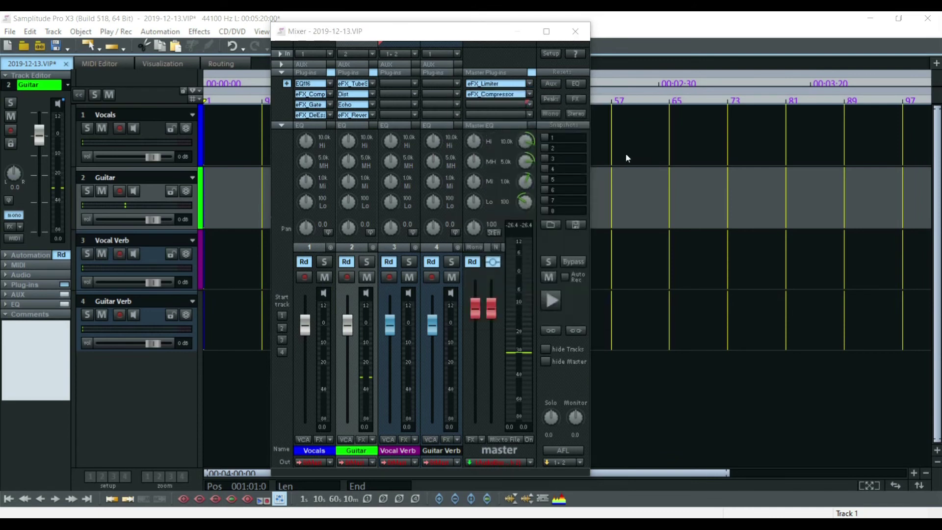
{"action": "left_click", "coordinate": [566, 169]}
{"action": "left_click", "coordinate": [703, 102]}
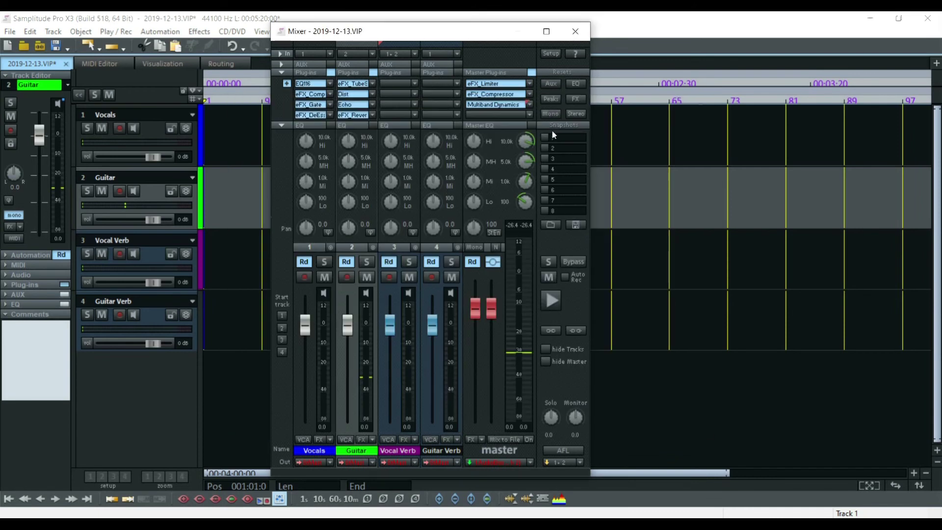
{"action": "left_click", "coordinate": [530, 113]}
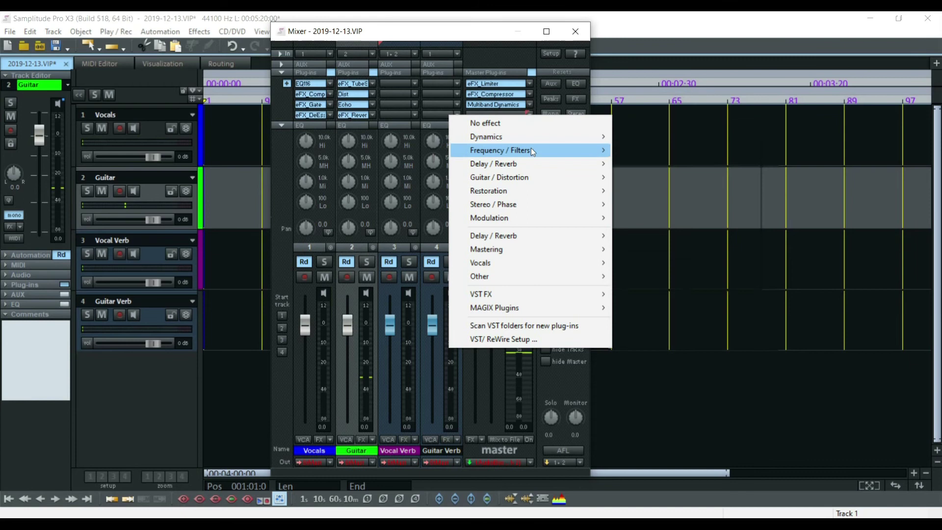
{"action": "mouse_move", "coordinate": [531, 148]}
{"action": "left_click", "coordinate": [625, 147]}
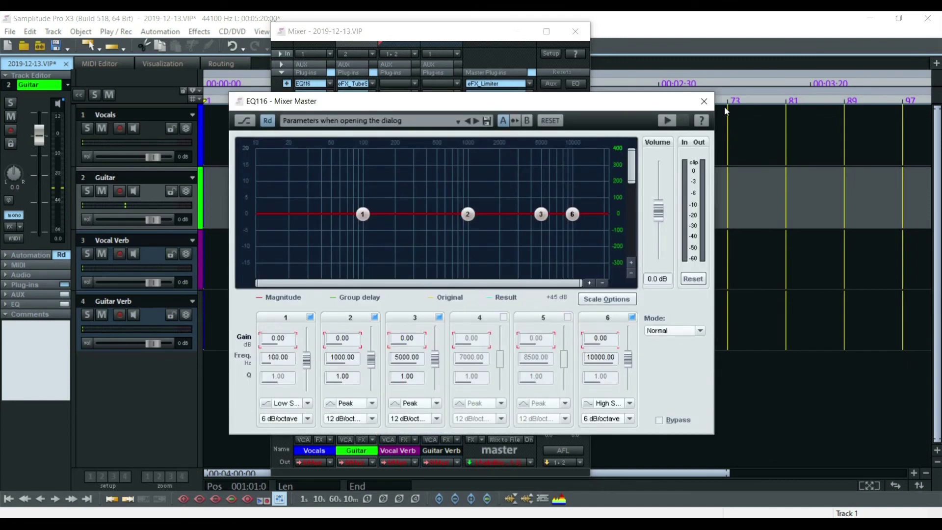
{"action": "left_click", "coordinate": [702, 97]}
{"action": "mouse_move", "coordinate": [496, 115]}
{"action": "left_mouse_down"}
{"action": "mouse_move", "coordinate": [495, 86]}
{"action": "mouse_move", "coordinate": [494, 114]}
{"action": "mouse_move", "coordinate": [494, 104]}
{"action": "left_mouse_up"}
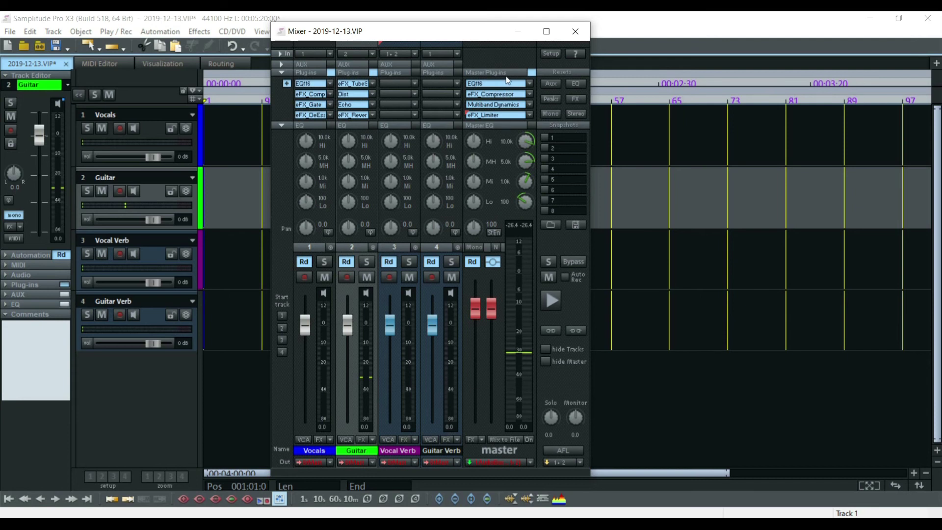
{"action": "left_click", "coordinate": [496, 104]}
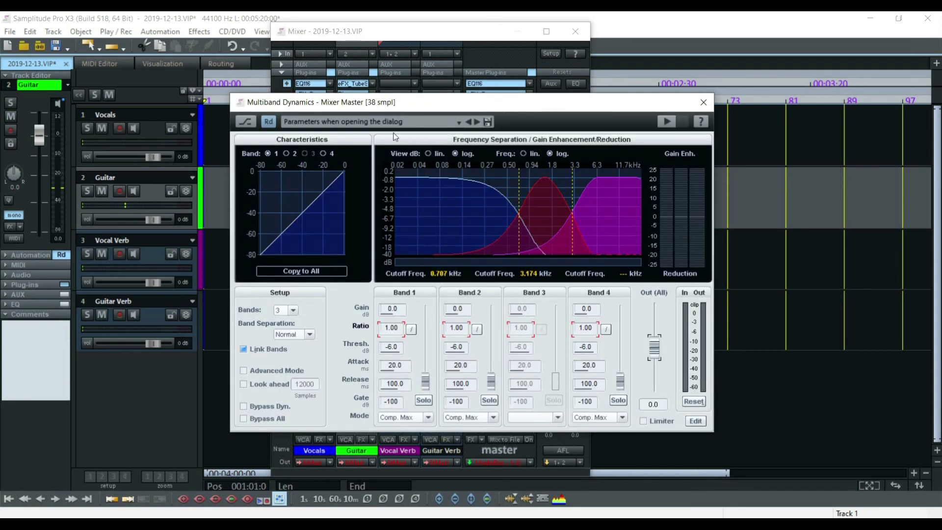
{"action": "left_click", "coordinate": [703, 102]}
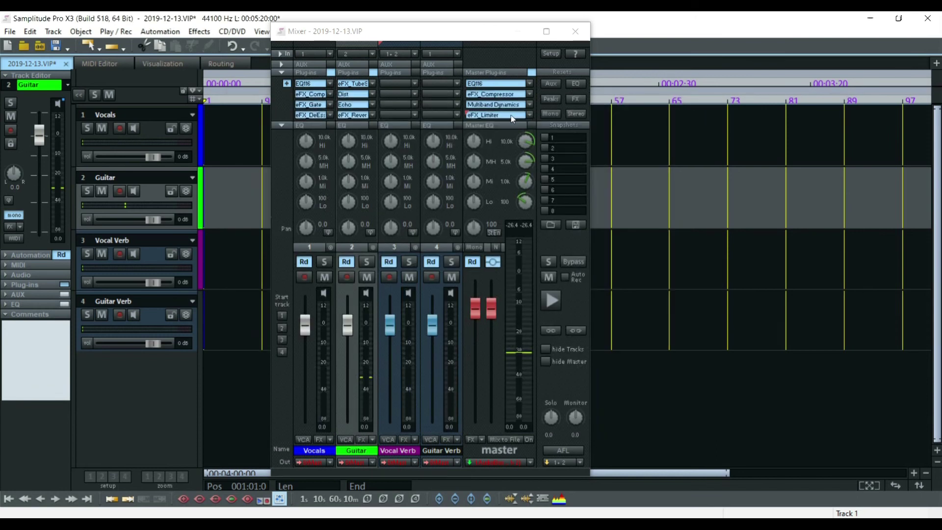
{"action": "left_click", "coordinate": [519, 115]}
{"action": "left_click", "coordinate": [827, 109]}
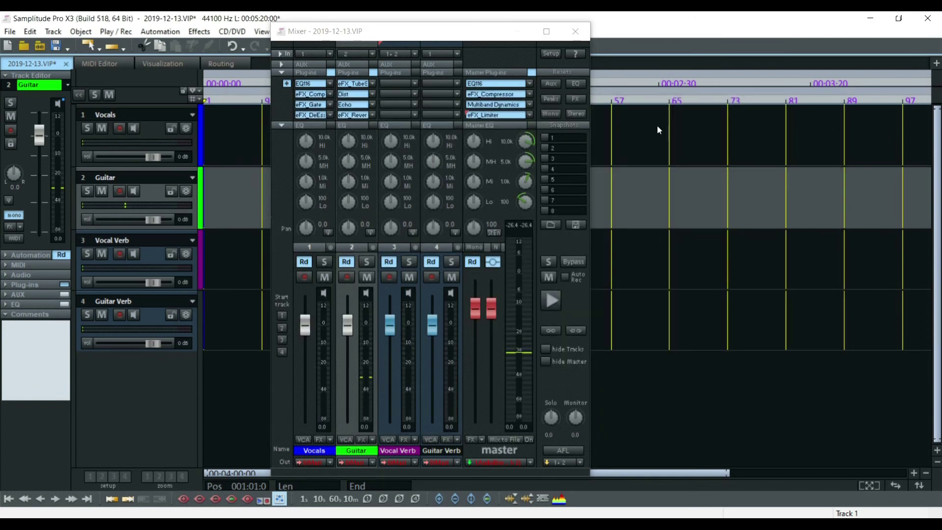